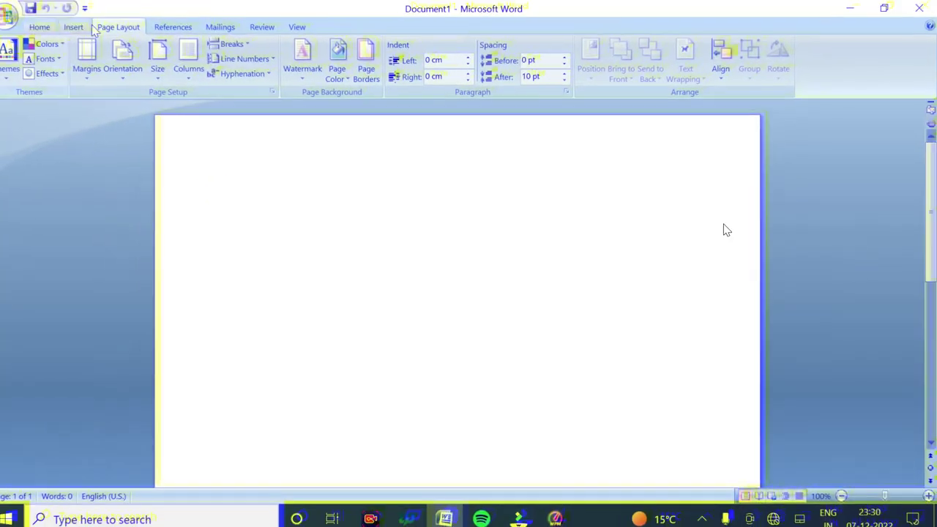
- Open the Insert Shapes gallery and pick the Rectangle shape
left_click(84, 26)
left_click(128, 27)
left_click(82, 28)
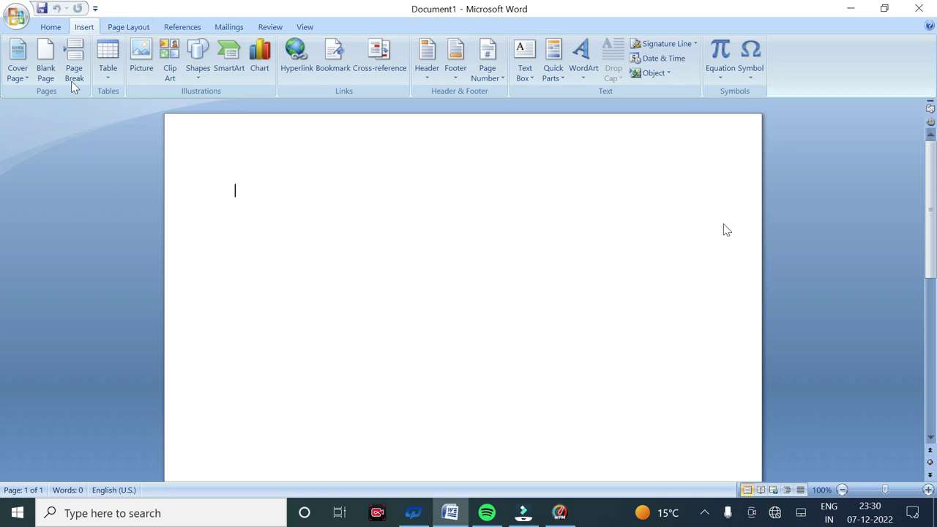
left_click(198, 58)
left_click(53, 106)
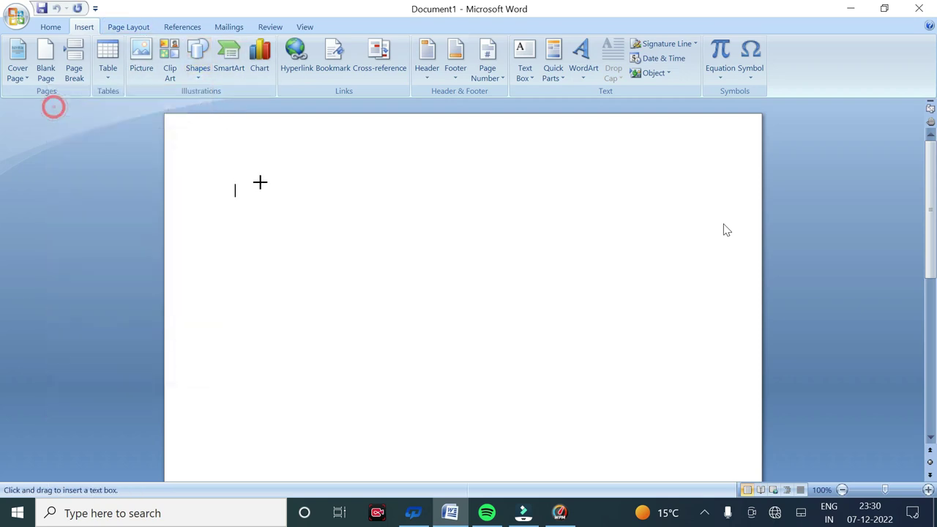
left_click(198, 59)
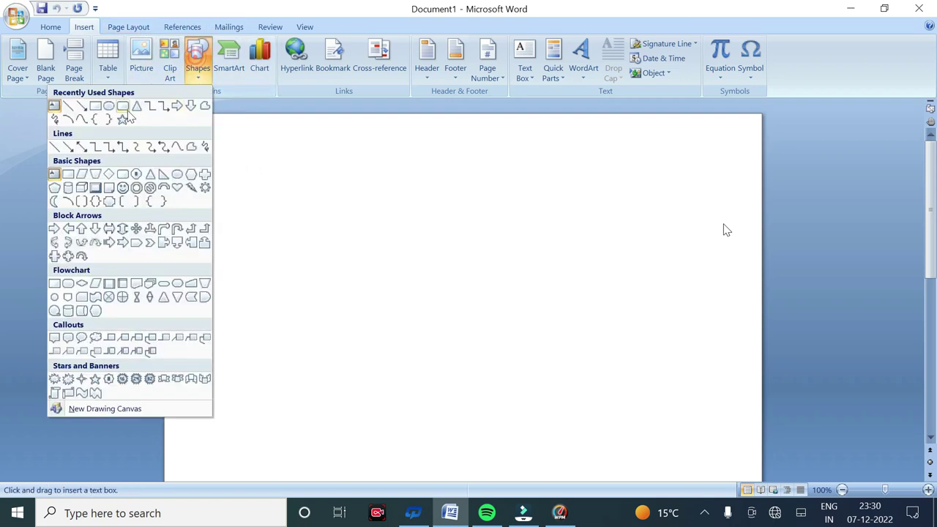
left_click(95, 106)
- Draw a large rectangle across the upper page, fill it solid black, and remove its border
left_click_drag(214, 177, 667, 443)
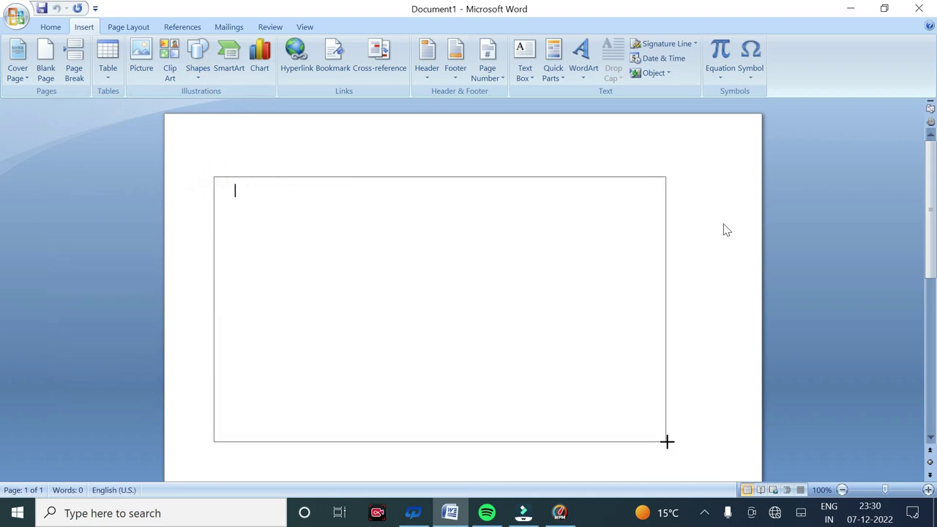
left_click_drag(468, 356, 492, 356)
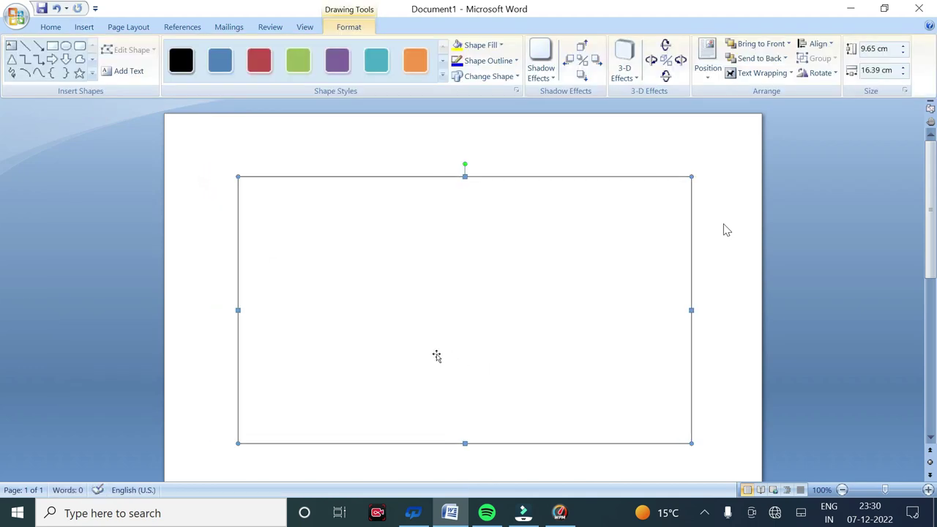
left_click(181, 60)
left_click(20, 280)
left_click(312, 308)
left_click(490, 44)
left_click(515, 60)
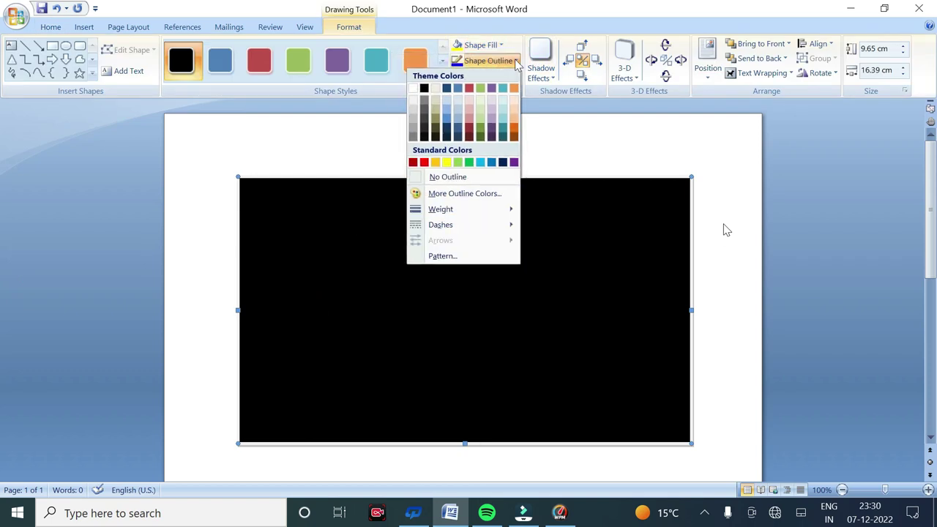
left_click(439, 176)
- Deselect the black panel and choose Text Box from the Shapes gallery
left_click(834, 242)
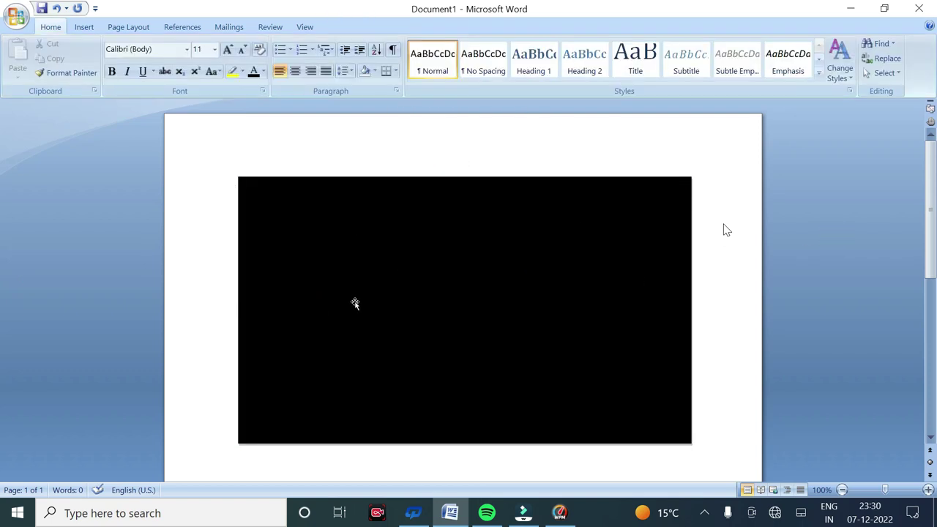
left_click(80, 27)
left_click(198, 59)
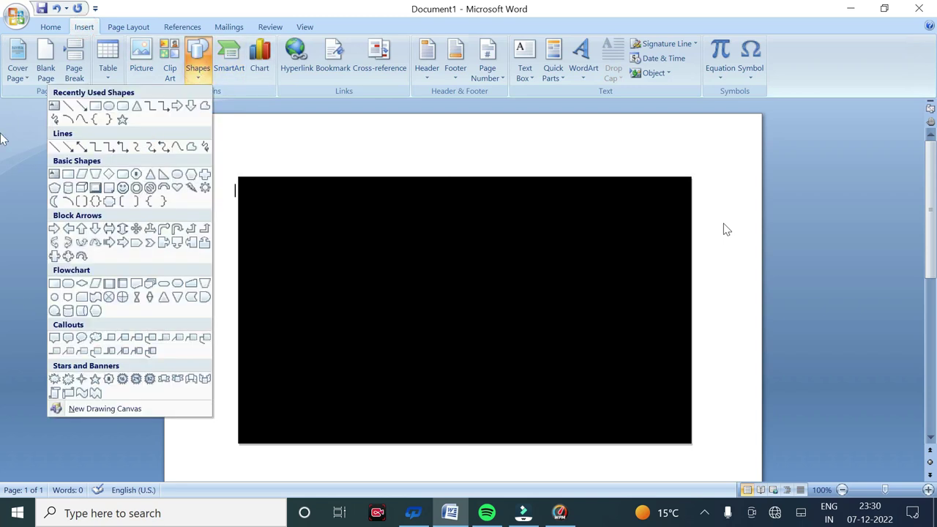
left_click(54, 107)
- Draw a text box at the black card's top-left and type 'Mr. Prince'
left_click(255, 195)
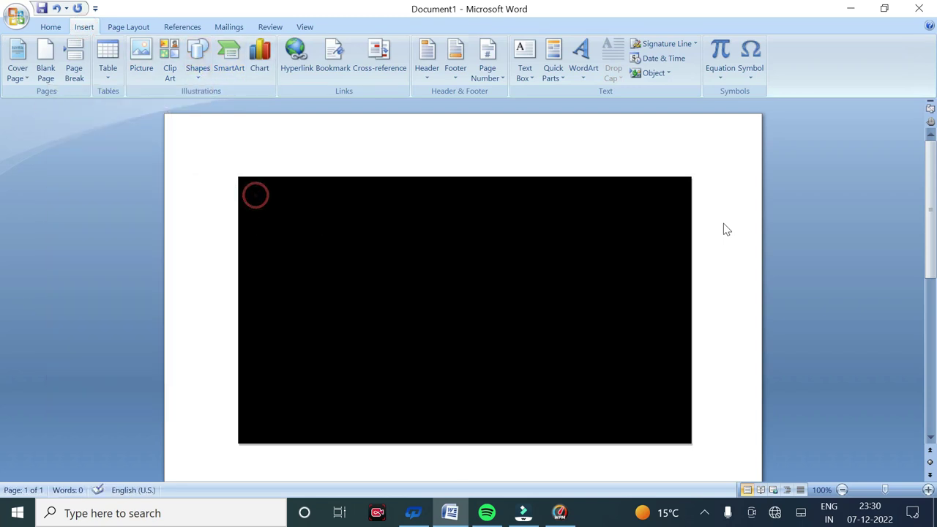
left_click_drag(381, 228, 382, 229)
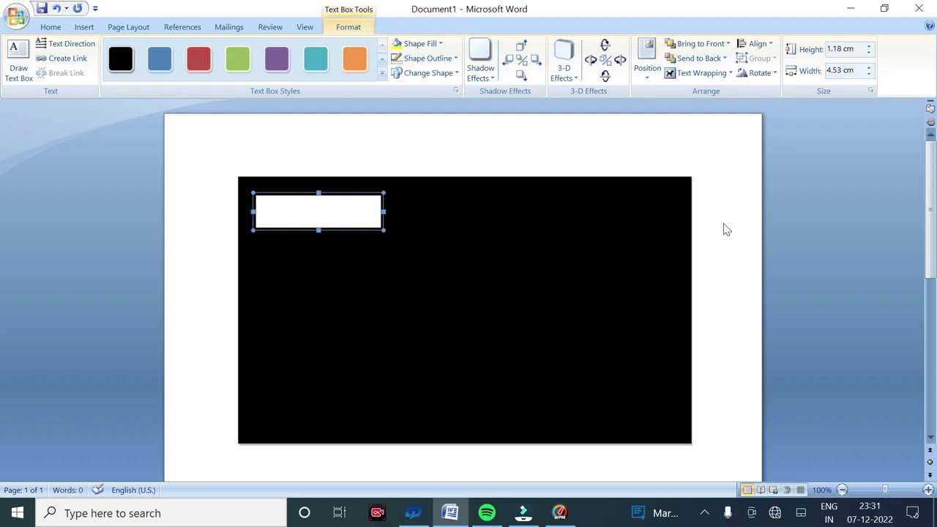
key("ctrl+z")
left_click_drag(256, 200, 449, 249)
type("Mr. Princ")
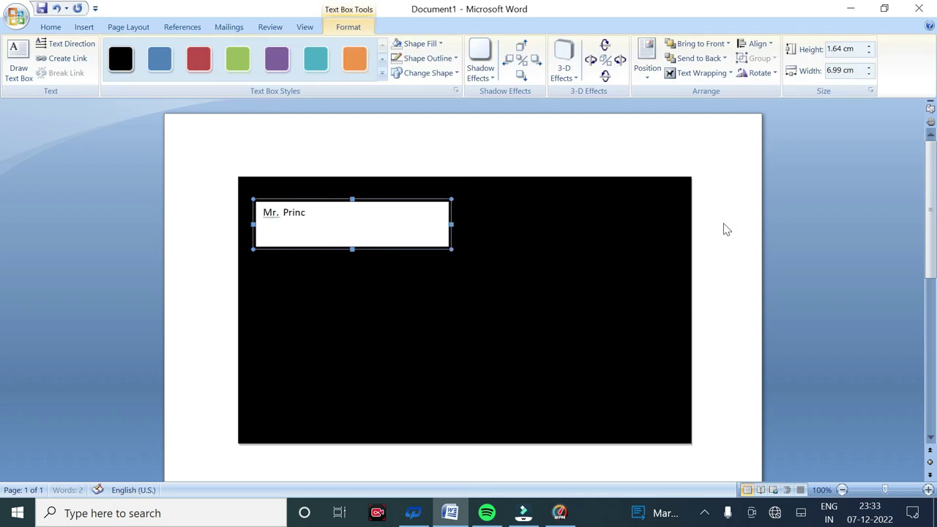
type("e")
- Give the text box black fill and no outline, with its text at 20 pt
key("ctrl+a")
left_click(440, 44)
left_click(374, 155)
left_click(430, 58)
left_click(386, 174)
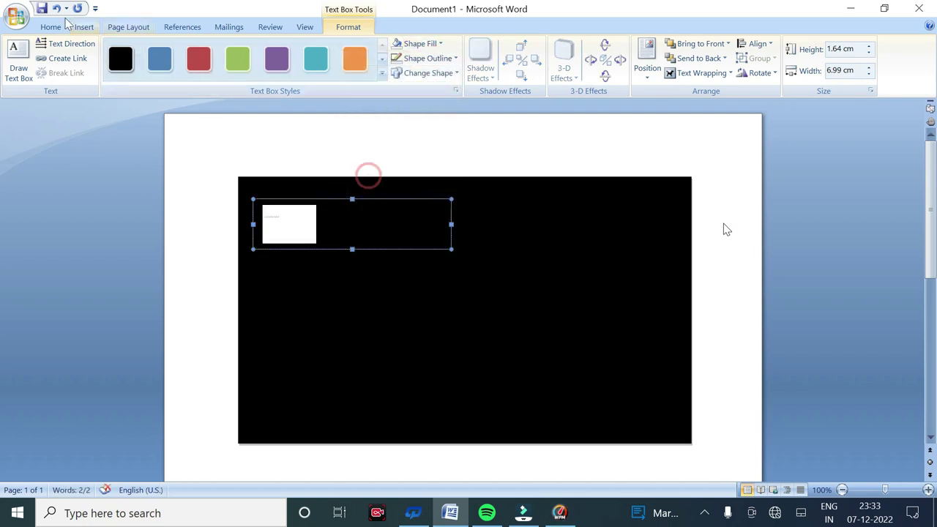
left_click(51, 27)
left_click(232, 50)
left_click(232, 49)
left_click(233, 49)
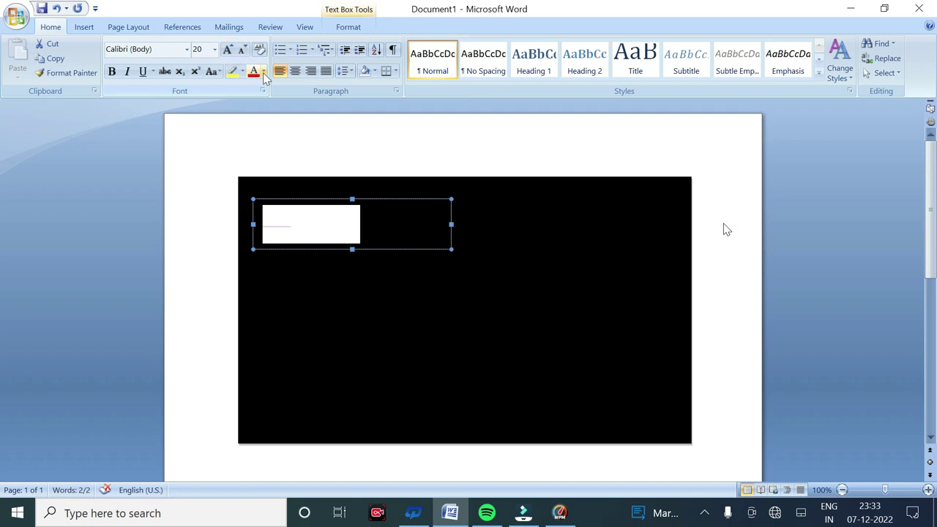
- Colour 'Mr. Prince' red, then make just 'Mr.' white
left_click(263, 71)
left_click(167, 188)
left_click_drag(291, 223, 264, 219)
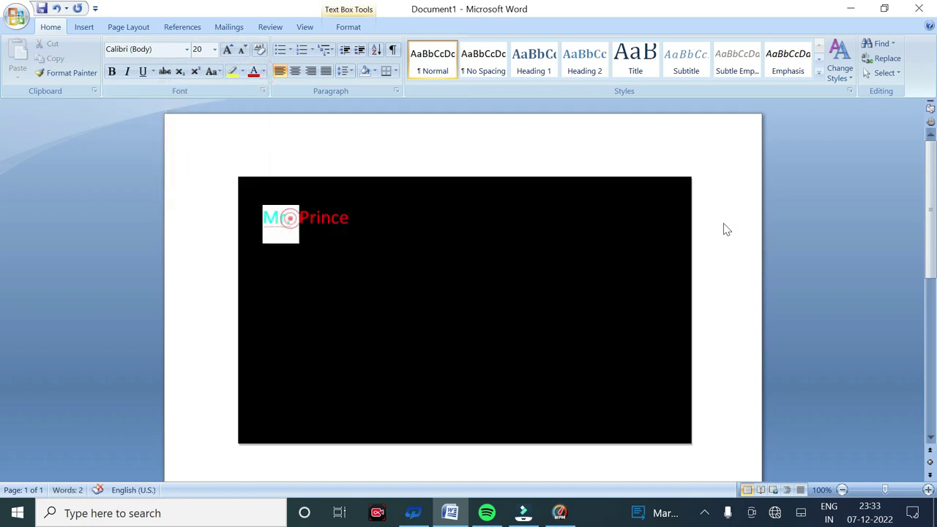
left_click(262, 71)
left_click(160, 115)
key("Right")
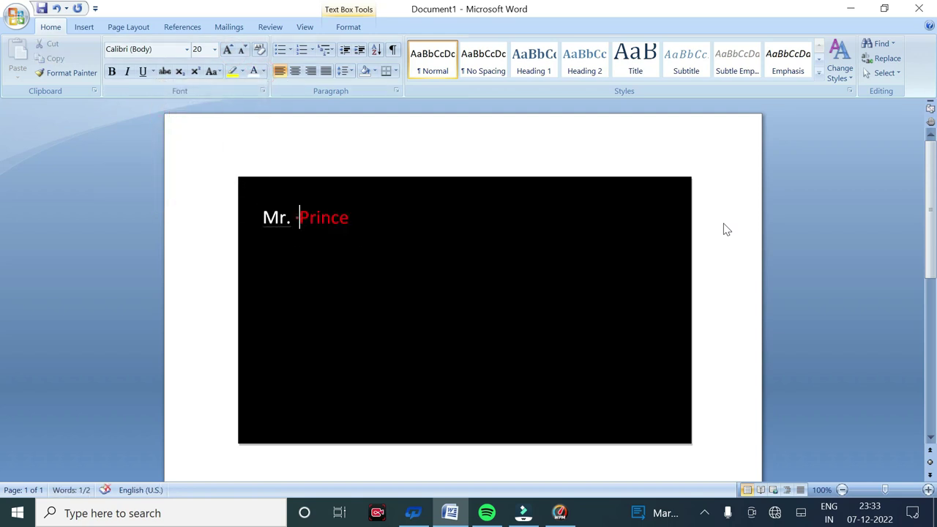
- Make the whole 'Mr. Prince' line bold
triple_click(341, 218)
key("ctrl+b")
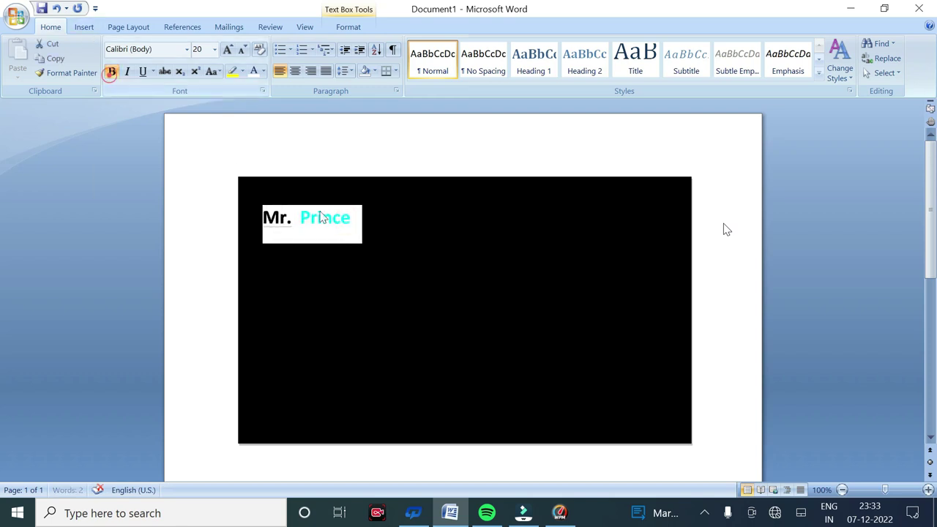
left_click(342, 219)
left_click(274, 142)
left_click(293, 220)
left_click(315, 251)
- Enlarge the 'Mr. Prince' text to 28 pt
triple_click(349, 223)
left_click(227, 50)
left_click(228, 49)
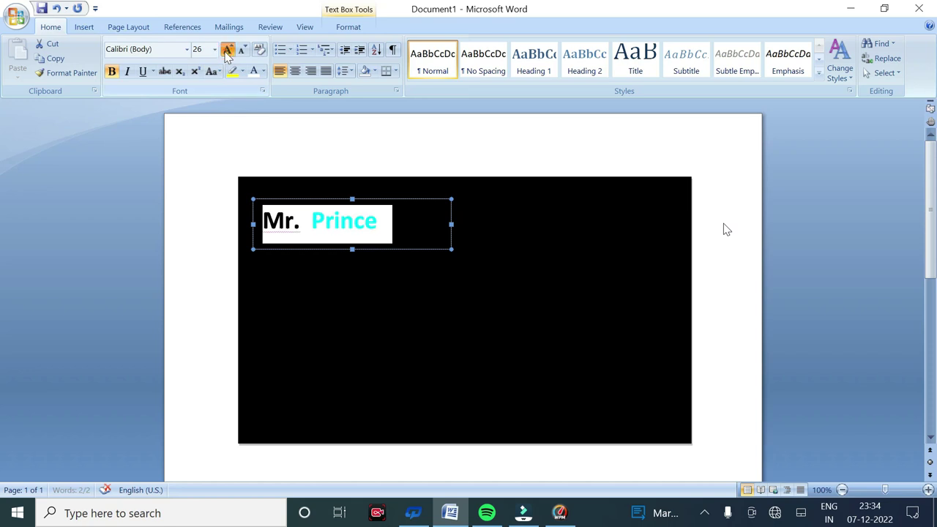
left_click(228, 50)
left_click(228, 50)
left_click(228, 50)
left_click(242, 50)
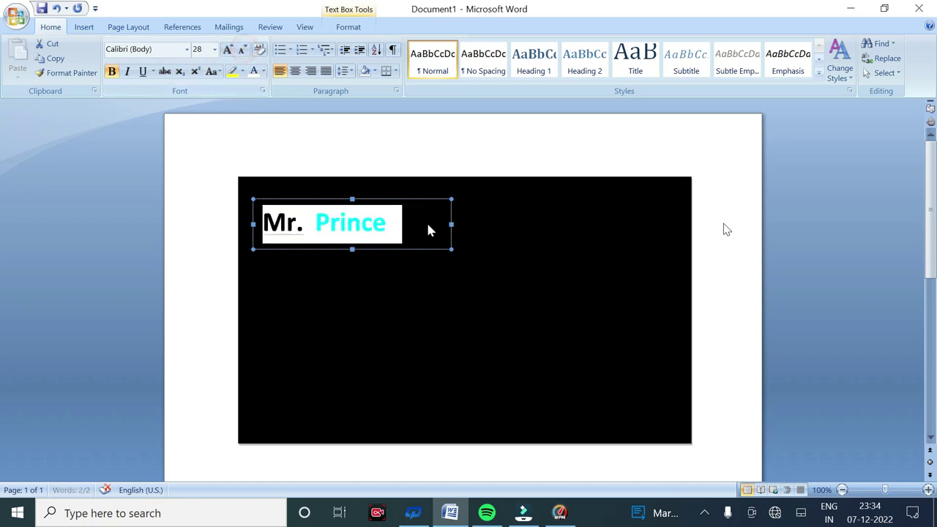
left_click(350, 249)
triple_click(380, 223)
left_click(187, 49)
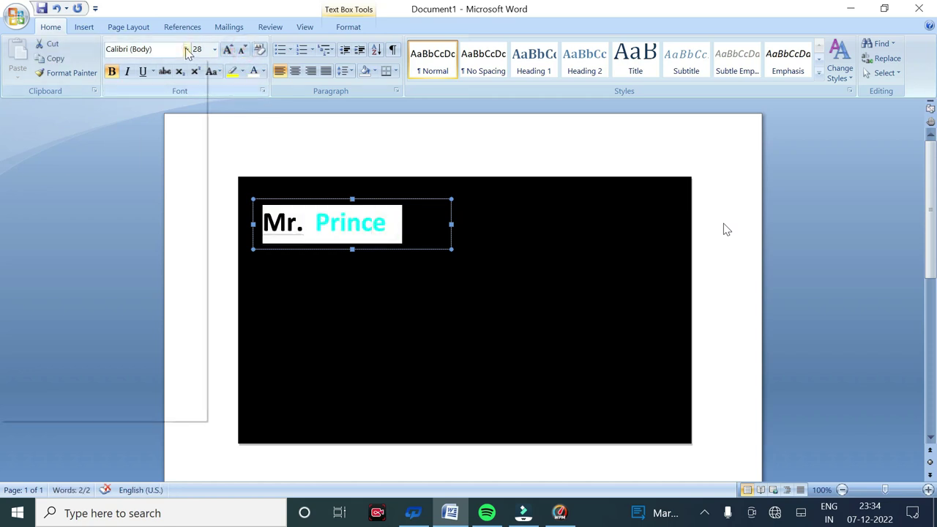
- Apply the Aparajita font to 'Mr. Prince'
scroll(83, 324, "down", 1)
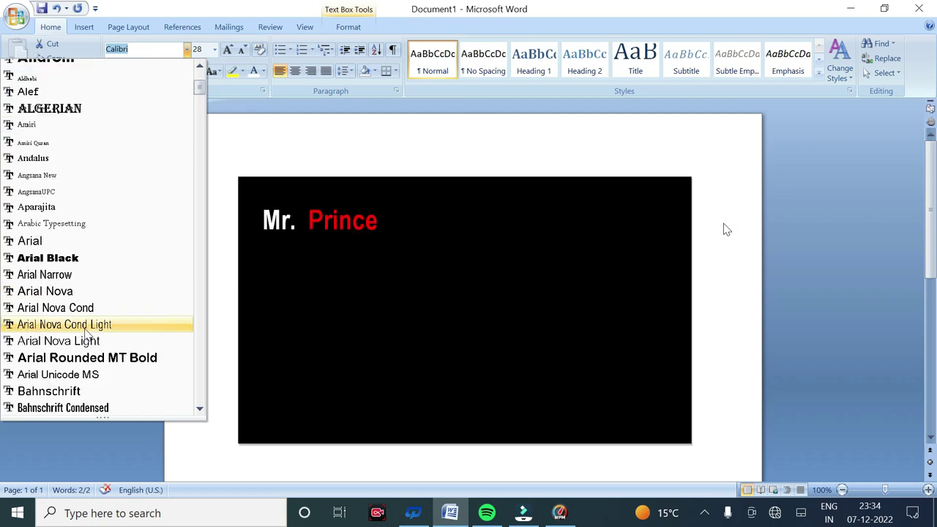
scroll(81, 300, "down", 4)
scroll(78, 267, "down", 3)
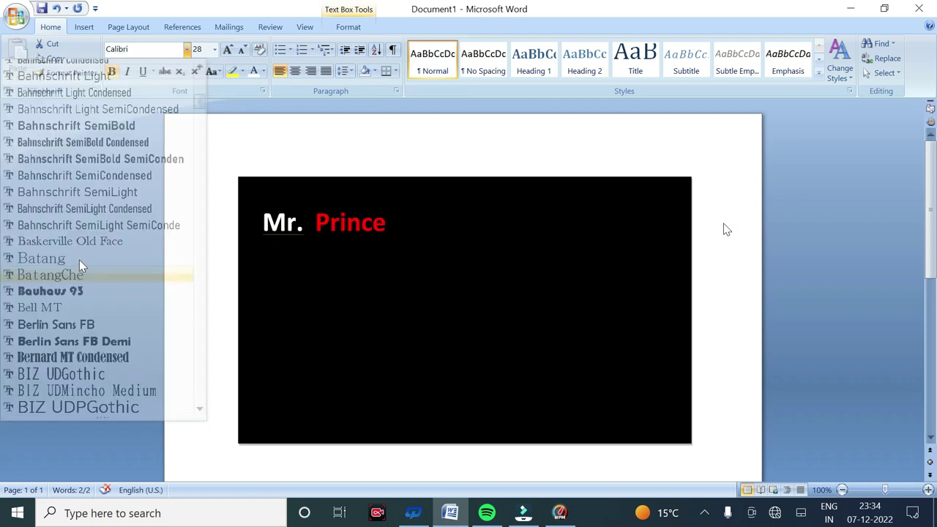
key("Escape")
left_click(187, 49)
scroll(88, 330, "down", 5)
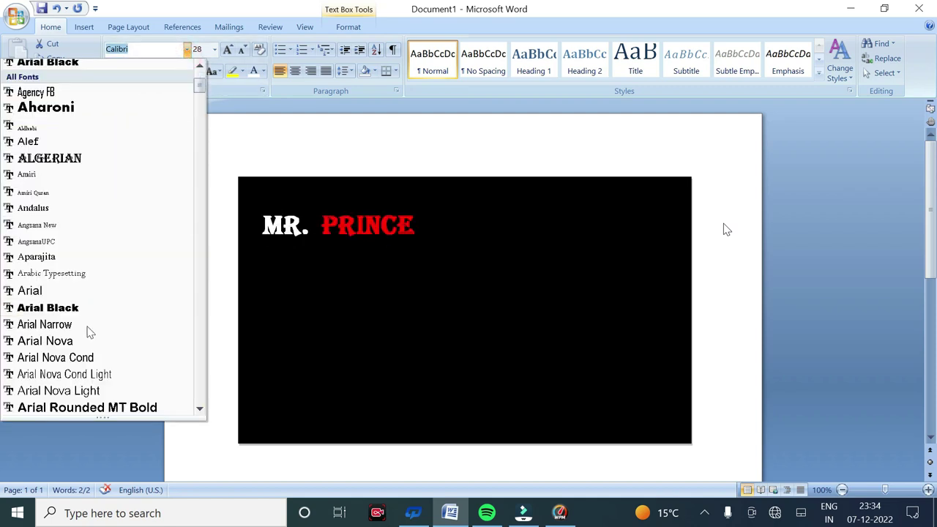
left_click(84, 257)
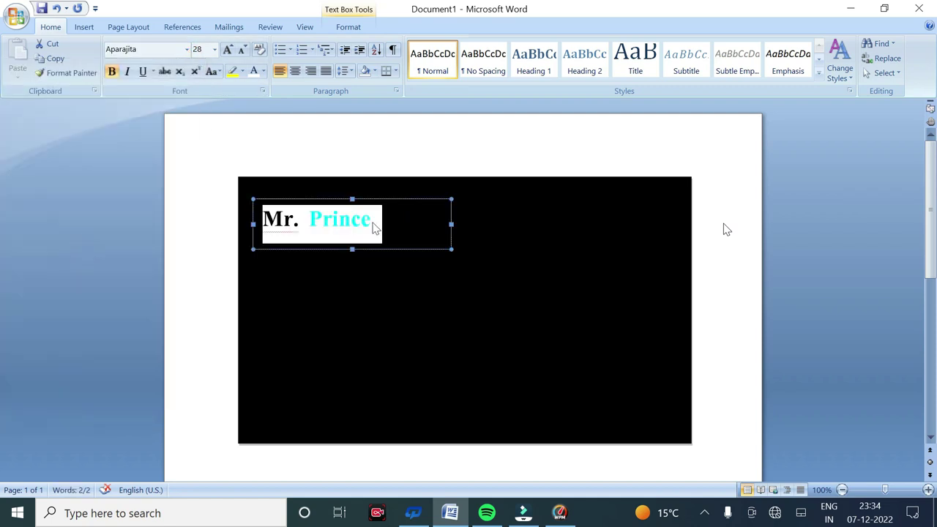
- Enlarge the title to 36 pt and nudge its text box slightly upward
left_click_drag(383, 224, 262, 220)
left_click(227, 49)
left_click(402, 223)
left_click(395, 250)
key("Up")
key("Escape")
left_click(359, 178)
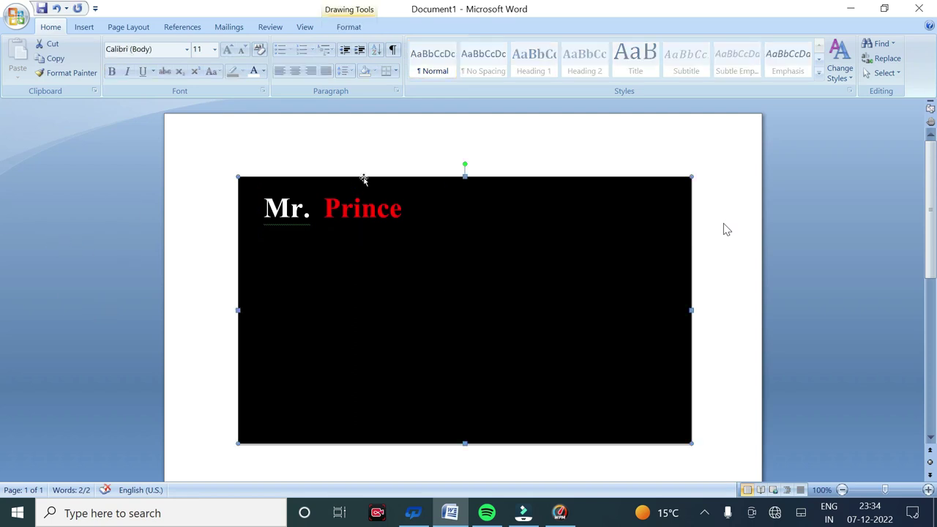
left_click(354, 148)
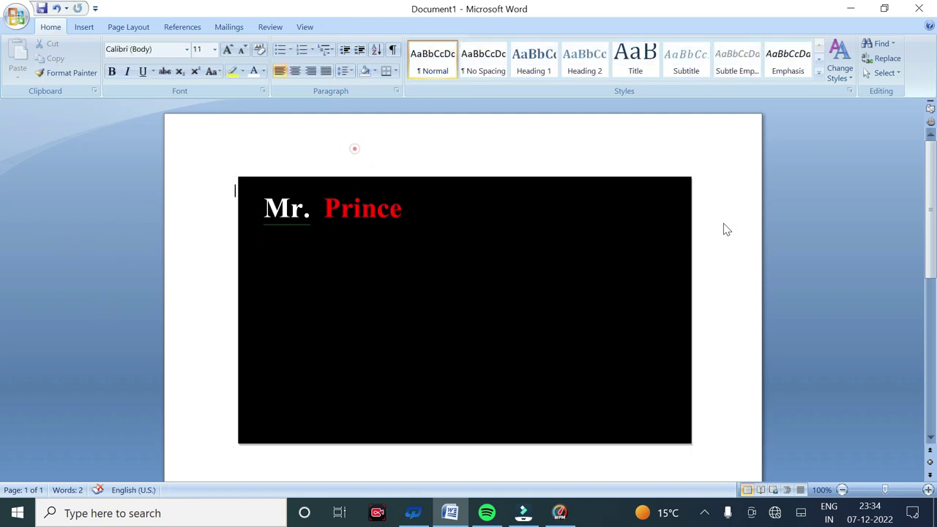
- Add a small text box just under Prince reading 'WWW Prince.com'
left_click(82, 28)
left_click(197, 58)
left_click(54, 107)
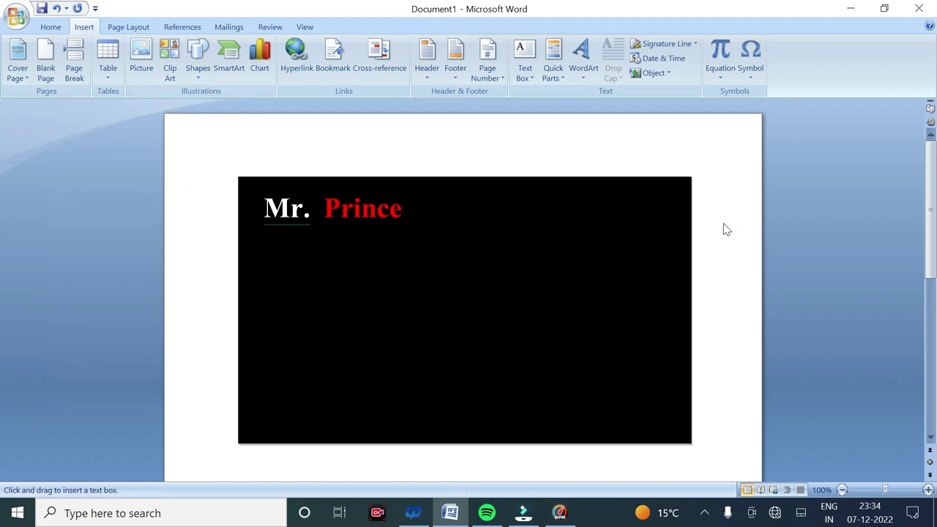
left_click_drag(327, 225, 434, 236)
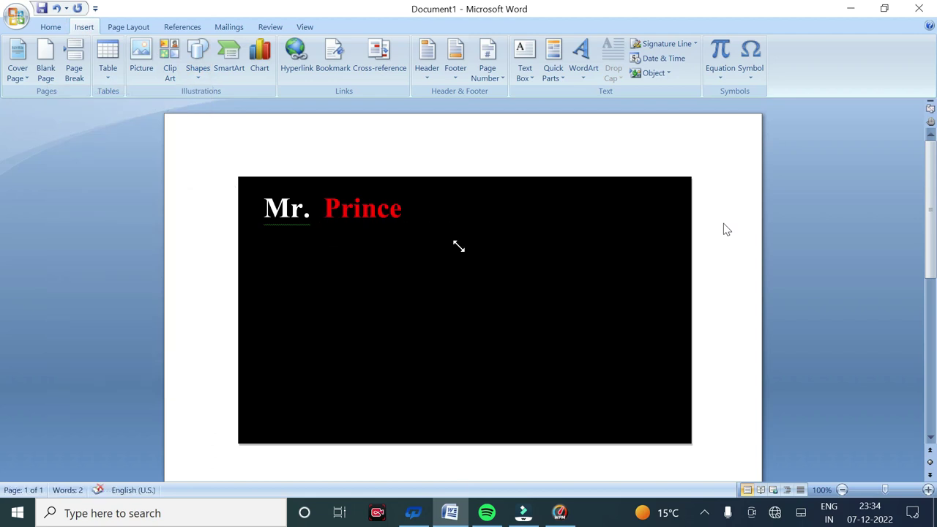
type("wwwPrince")
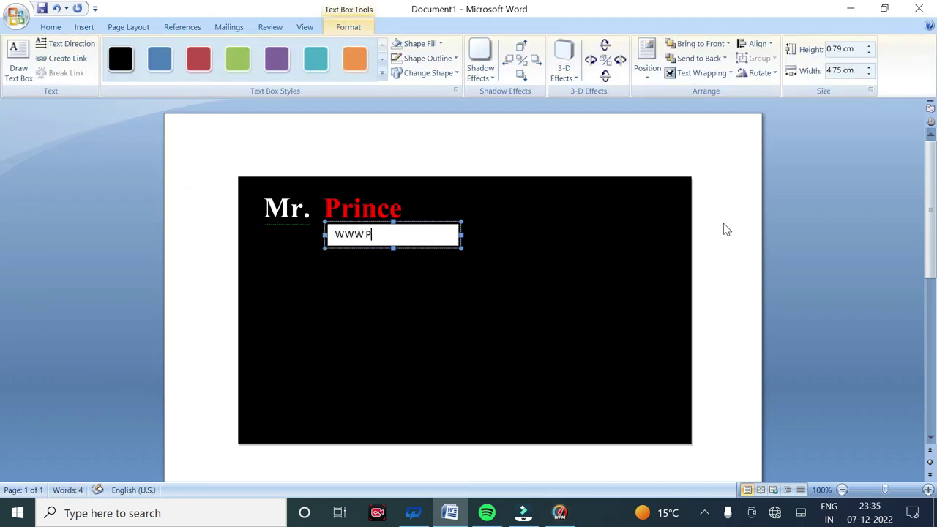
type(".com")
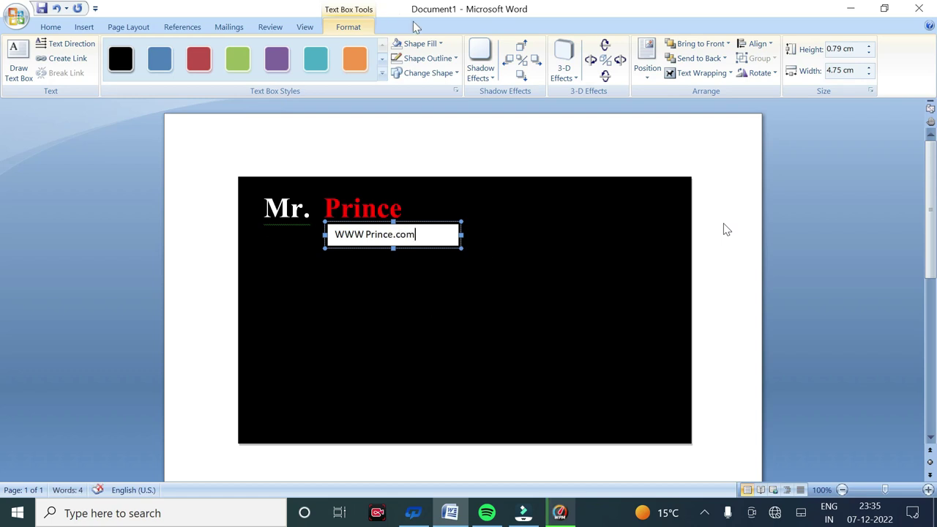
- Remove the website box's fill and border, and make its text bold italic
left_click(421, 43)
left_click(362, 157)
left_click(429, 58)
left_click(374, 172)
key("ctrl+a")
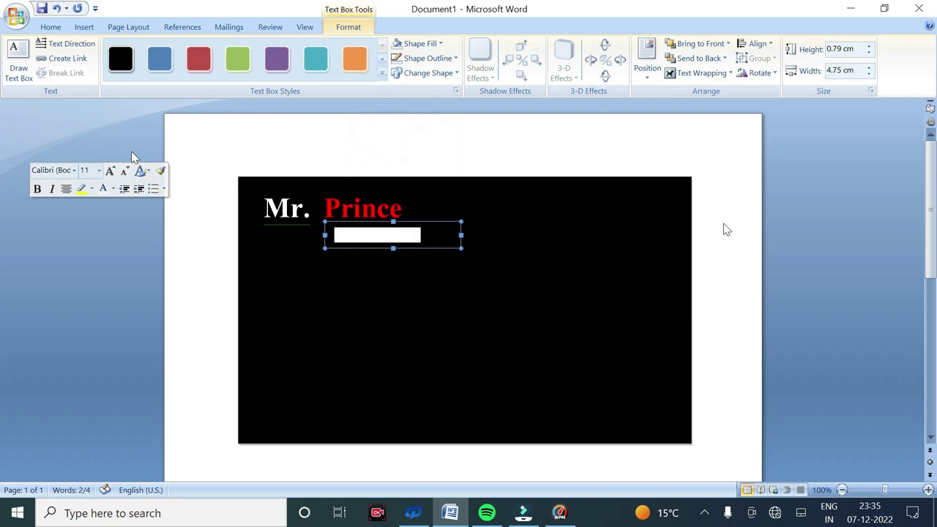
left_click(51, 27)
left_click(111, 73)
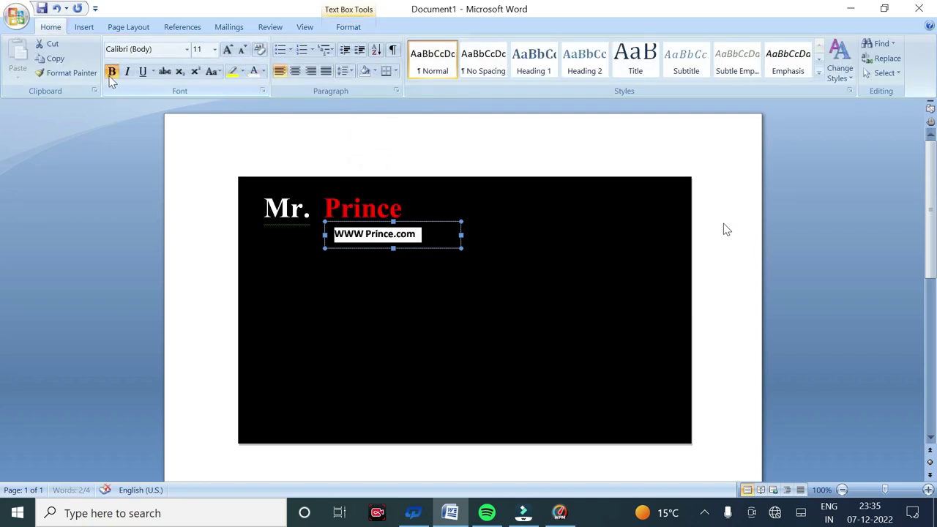
left_click(126, 71)
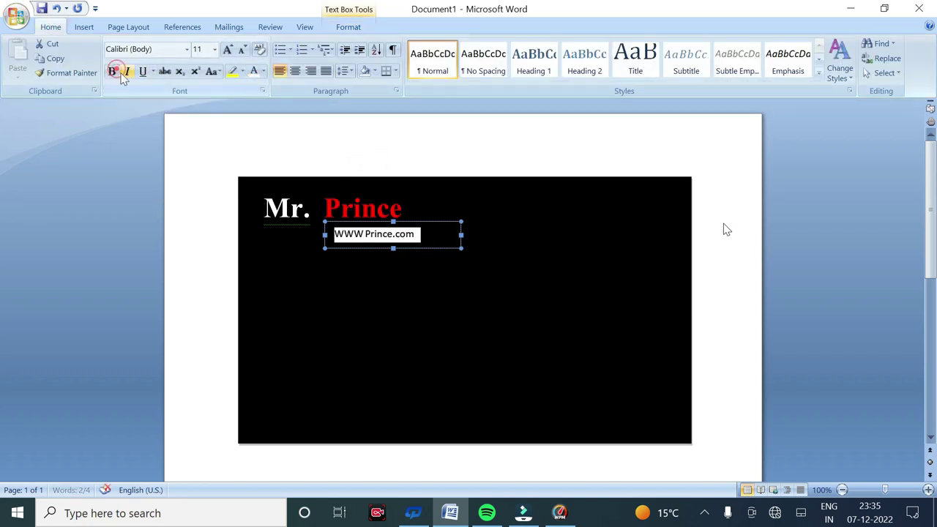
- Nudge the website text box up so it sits just beneath Prince
left_click(429, 236)
left_click(425, 247)
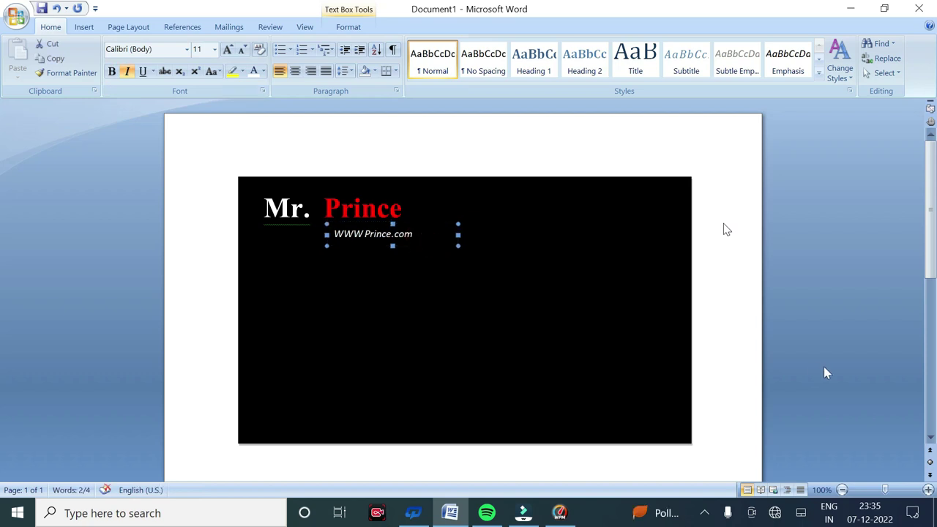
key("Up")
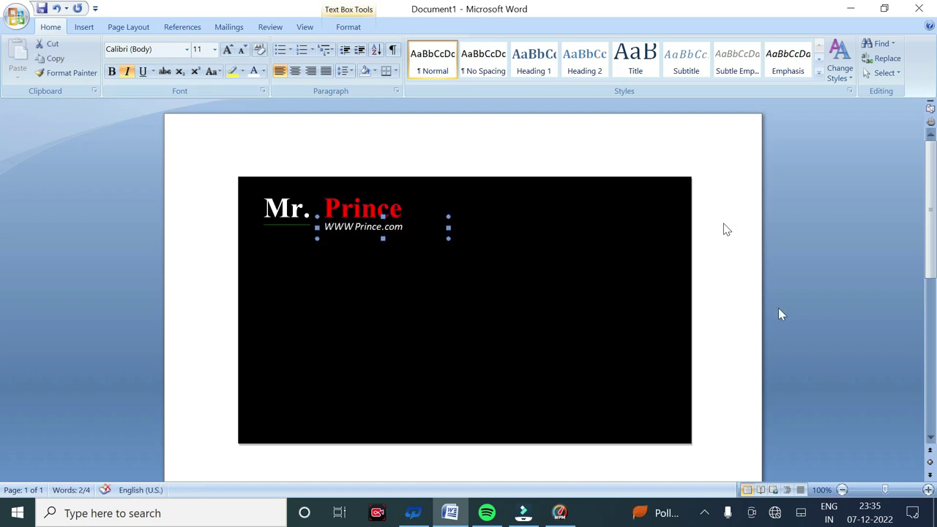
left_click(842, 295)
left_click(327, 208)
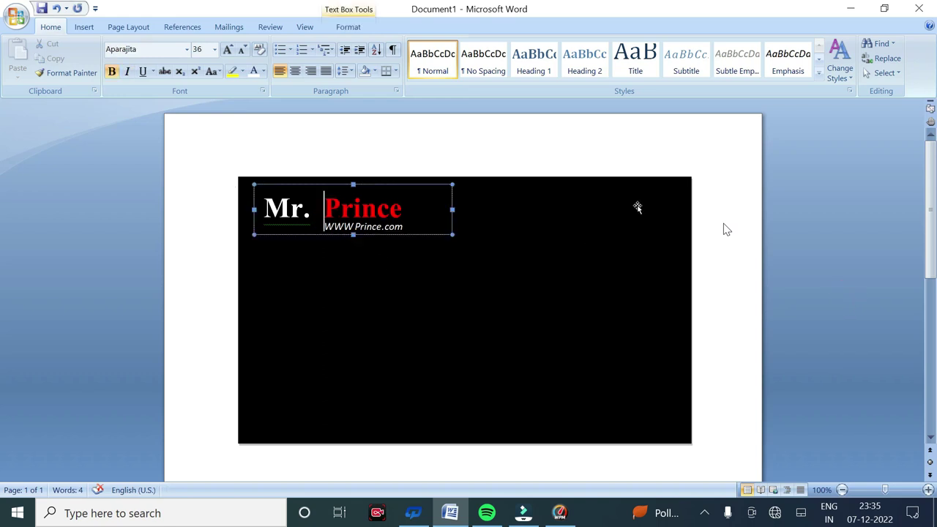
left_click(867, 218)
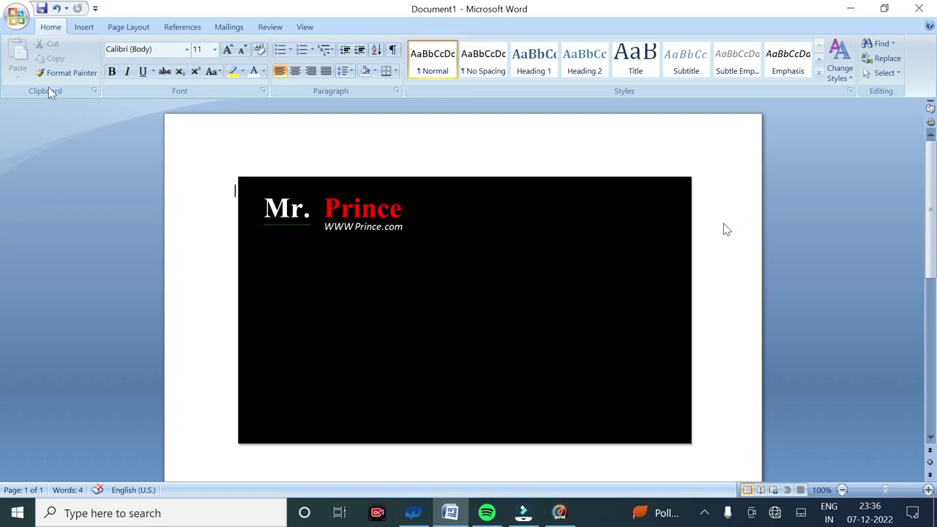
- Choose Text Box from the Insert Shapes gallery again
left_click(83, 27)
left_click(198, 58)
left_click(54, 106)
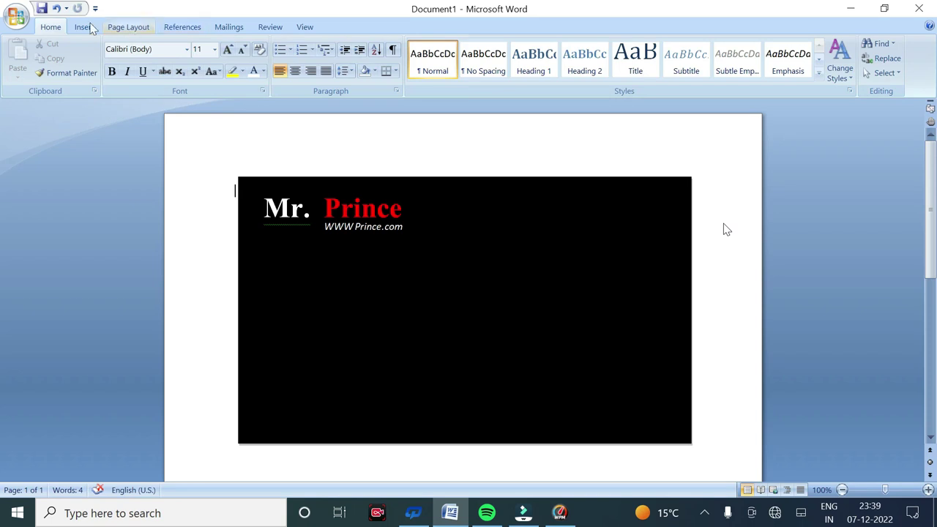
- Draw a text box below the website line and type 'My youtobe chanal'
left_click(84, 27)
left_click(197, 59)
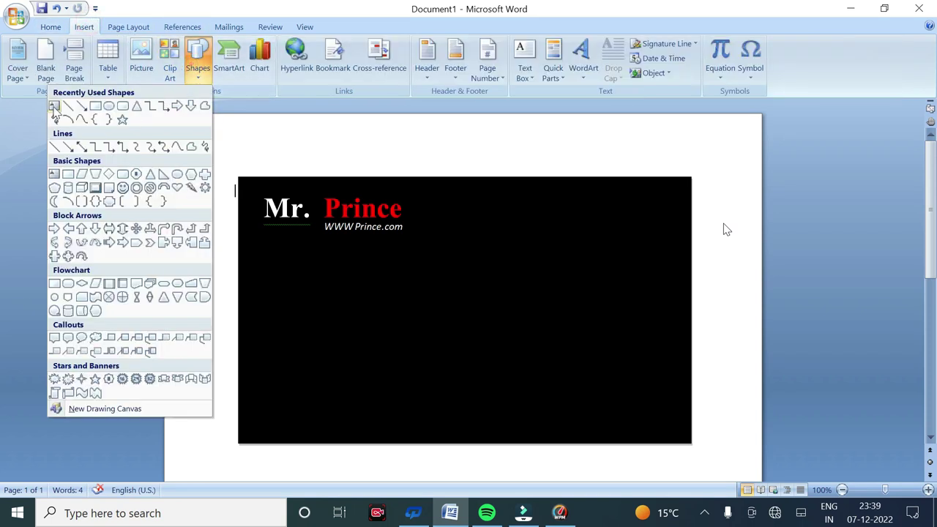
left_click(53, 105)
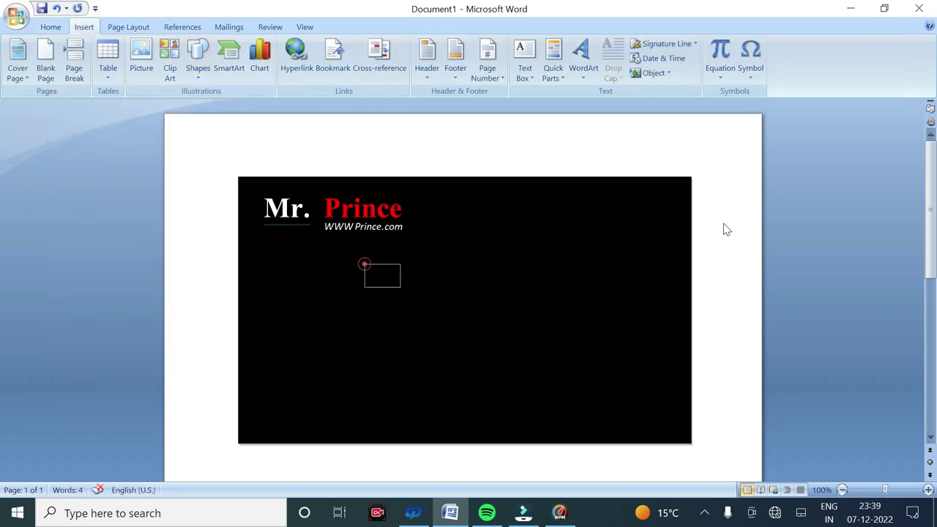
left_click_drag(365, 264, 567, 305)
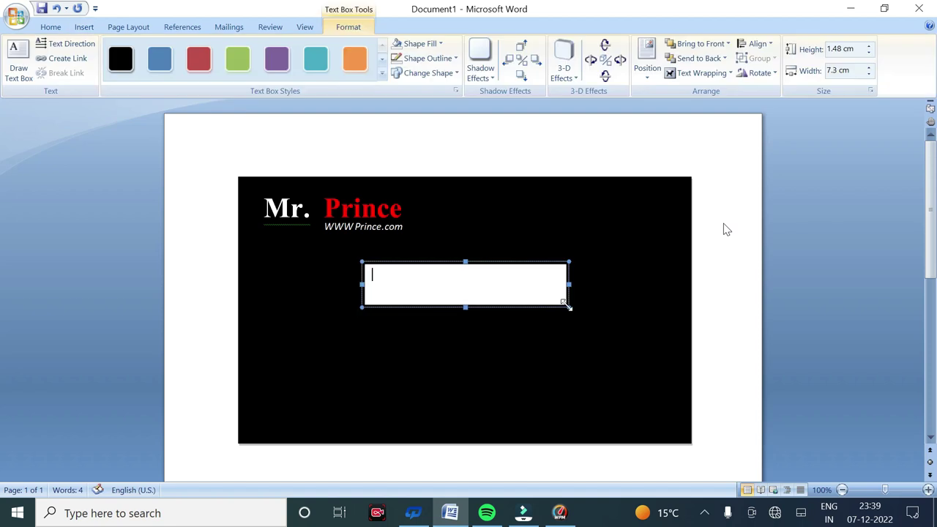
type("My")
key("BackSpace")
type("yout")
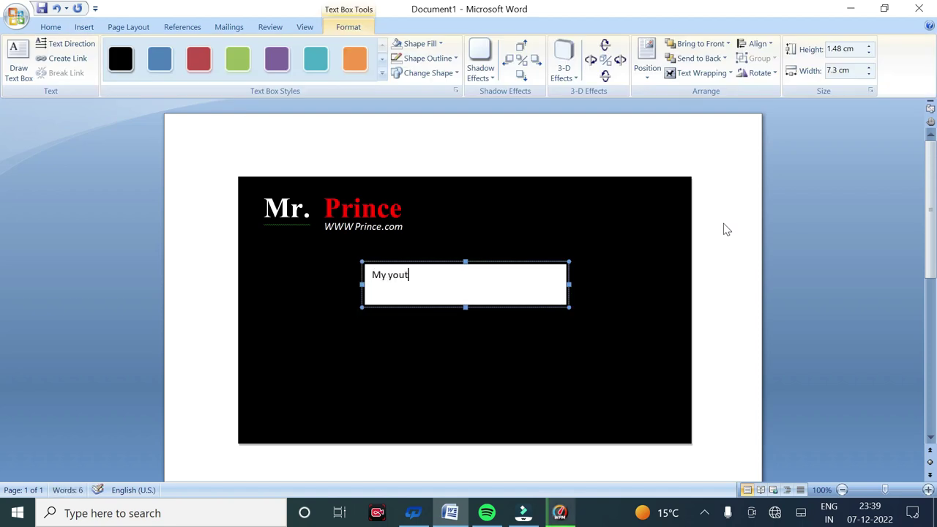
type("obe chanal")
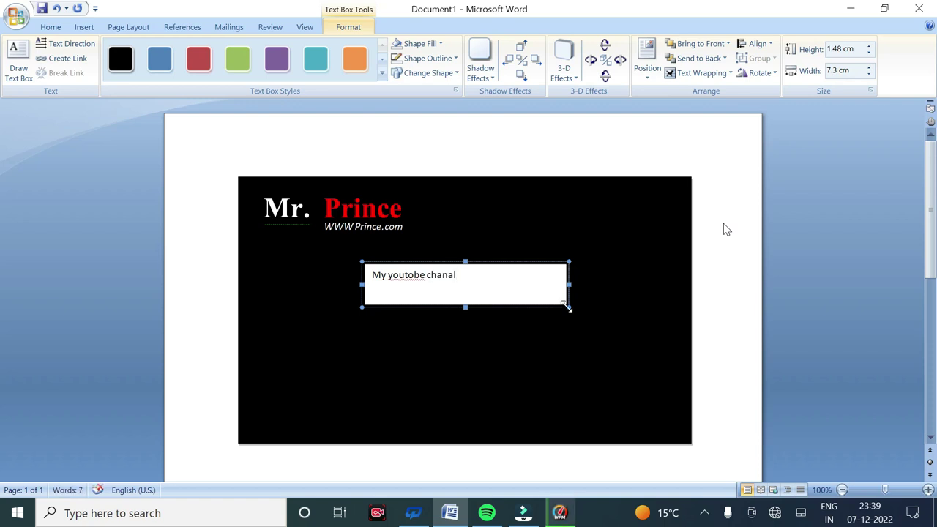
- Remove the channel text box's white fill and outline
key("ctrl+shift+Left")
key("ctrl+shift+Left")
key("ctrl+shift+Left")
left_click(51, 26)
left_click(348, 26)
left_click(436, 43)
left_click(359, 160)
left_click(429, 57)
left_click(374, 174)
- Make the channel text white and enlarge it to 20 pt
left_click(50, 27)
left_click(253, 71)
key("ctrl+shift+period")
key("ctrl+shift+period")
key("ctrl+shift+period")
key("ctrl+shift+period")
key("ctrl+shift+period")
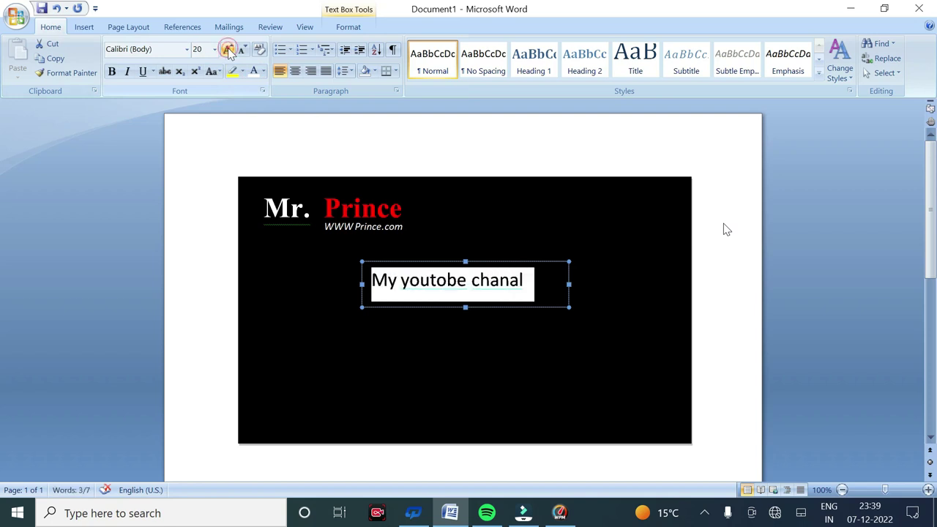
left_click(539, 281)
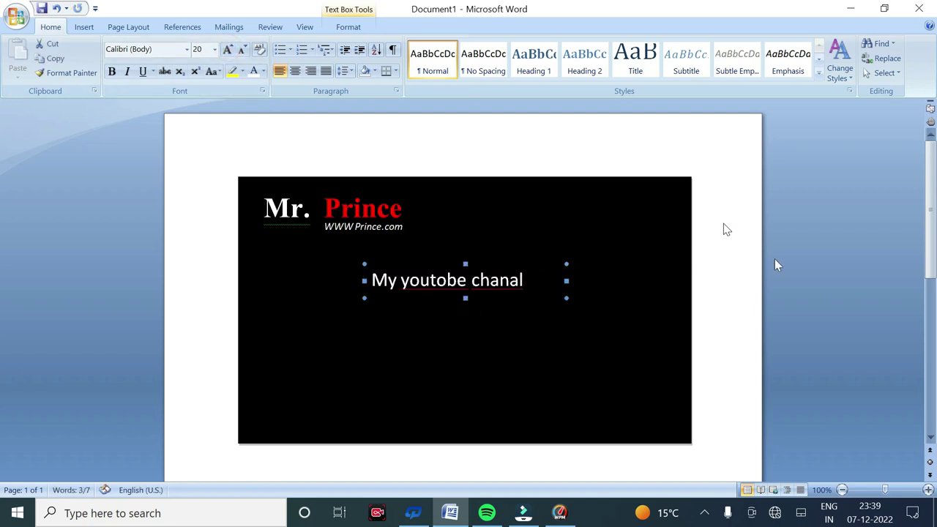
left_click(797, 253)
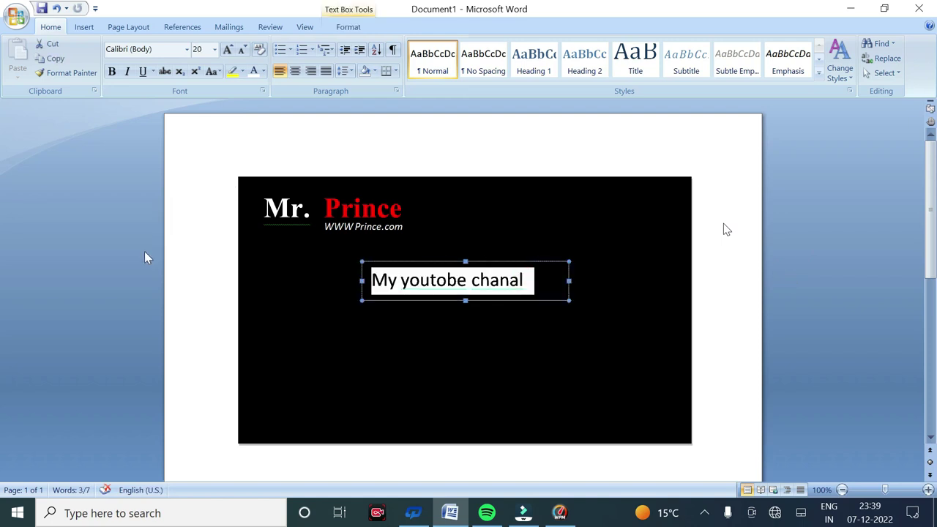
key("F7")
left_click(591, 188)
left_click(593, 189)
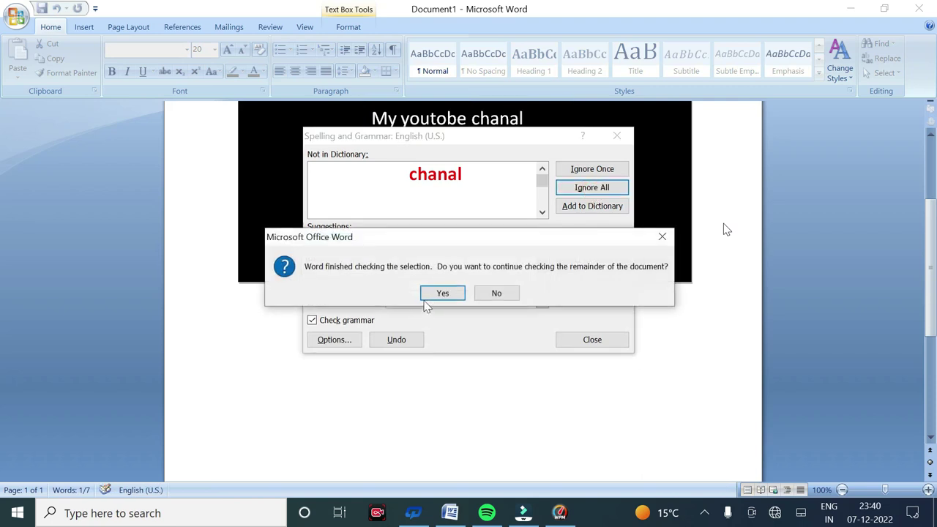
left_click(443, 292)
left_click(438, 301)
left_click(466, 274)
left_click(619, 135)
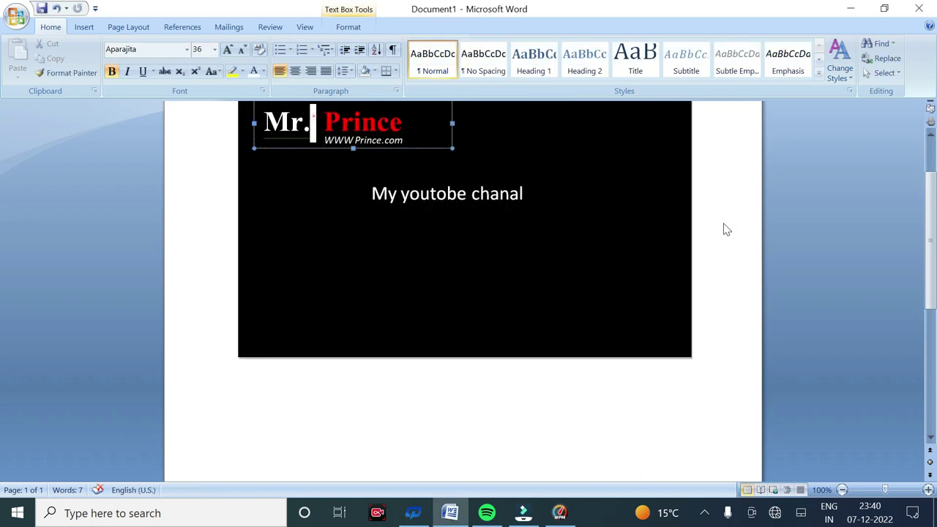
key("F7")
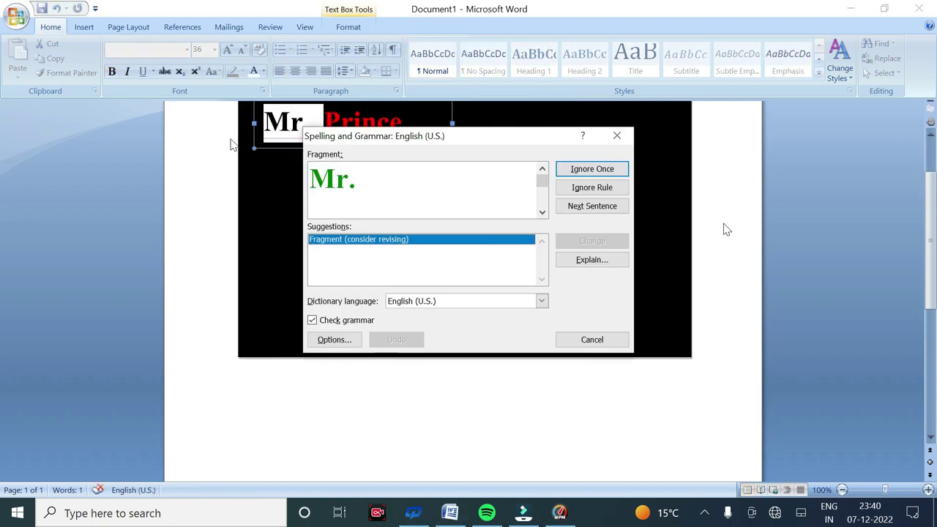
left_click(592, 169)
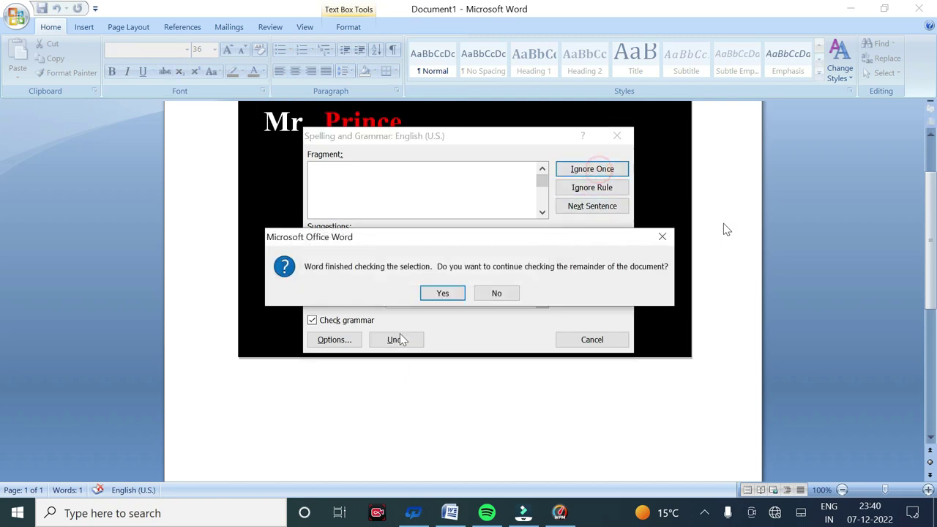
left_click(442, 293)
left_click(456, 295)
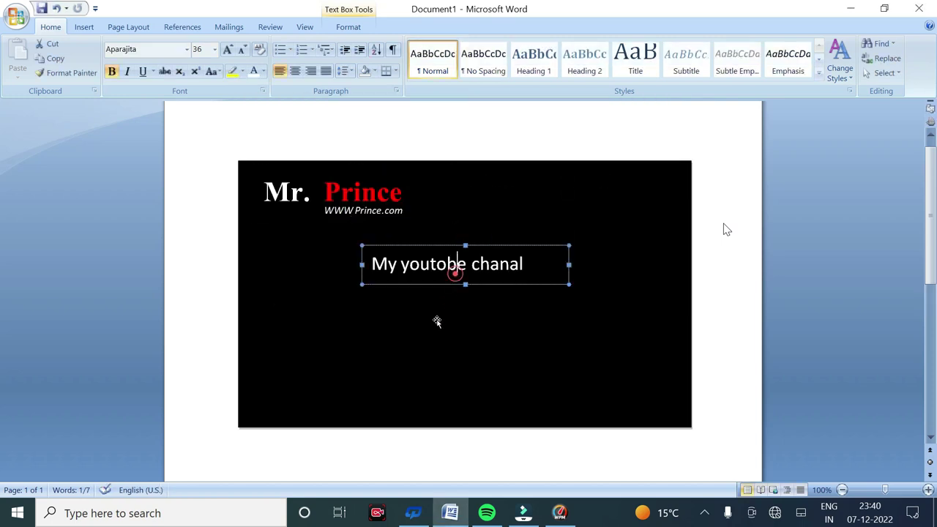
left_click(84, 27)
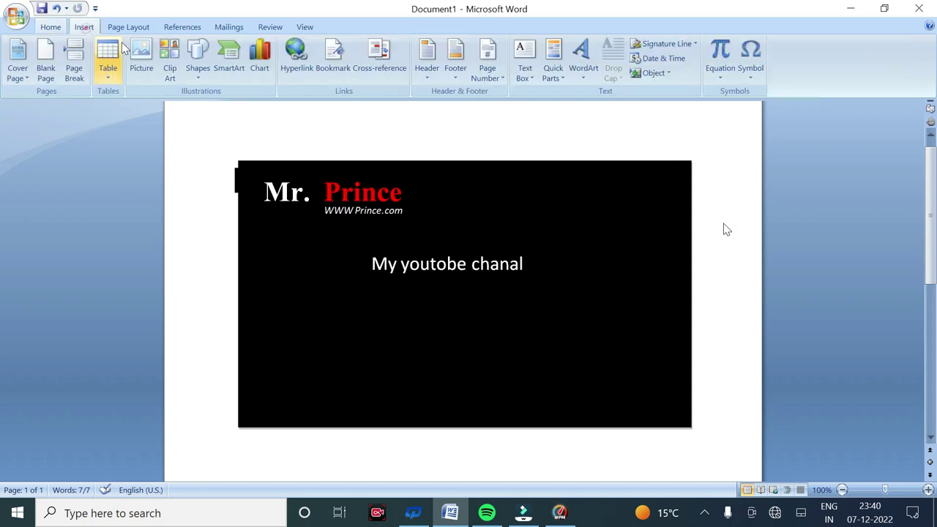
- Draw a text box below the channel line and type 'PC EDUCATION'
left_click(198, 59)
left_click(56, 102)
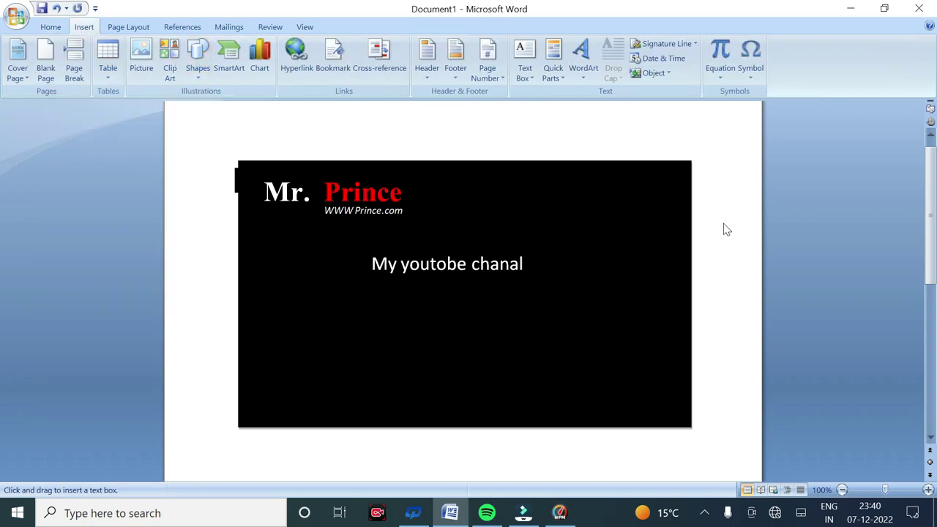
left_click(373, 276)
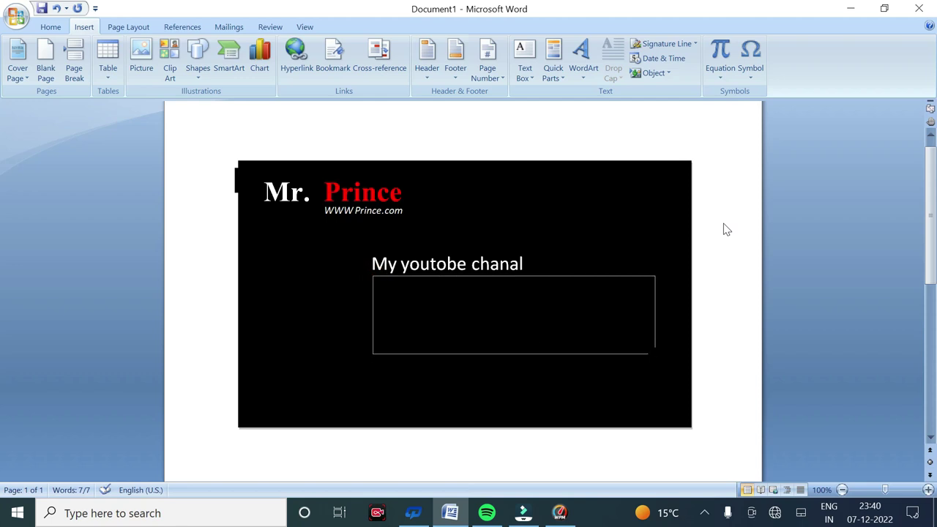
left_click_drag(626, 372, 656, 356)
type("PC EDU")
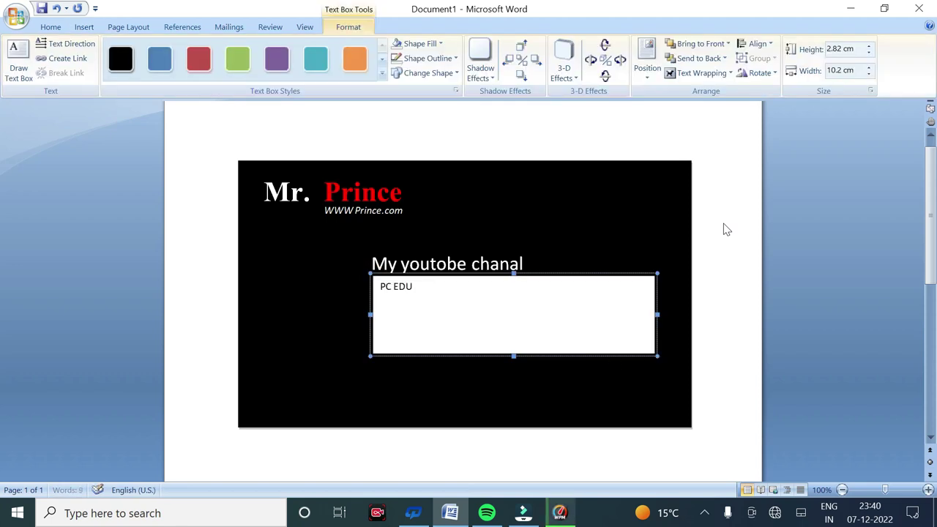
type("CATIO")
- Remove the title text box's white fill and outline
key("ctrl+a")
left_click(421, 44)
left_click(353, 155)
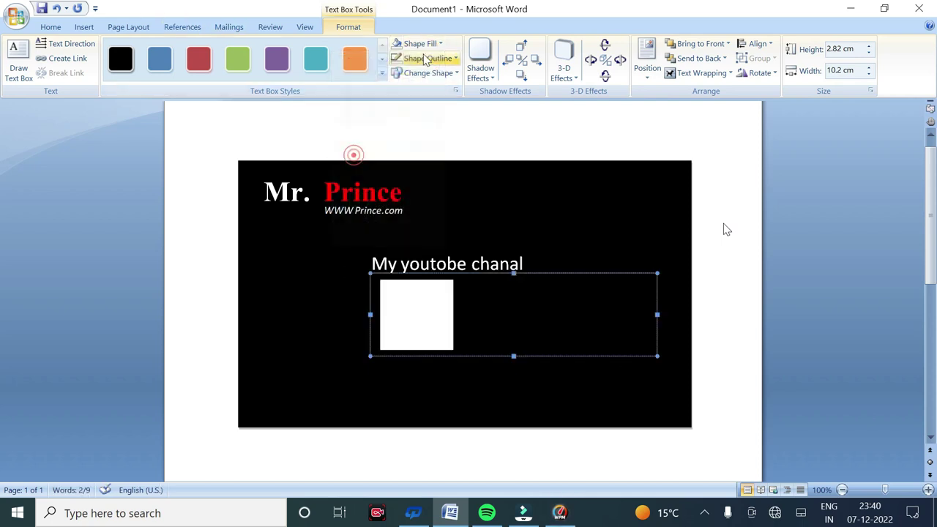
left_click(428, 59)
left_click(396, 174)
- Make 'PC EDUCATION' white, bold, and 80 pt
left_click(51, 27)
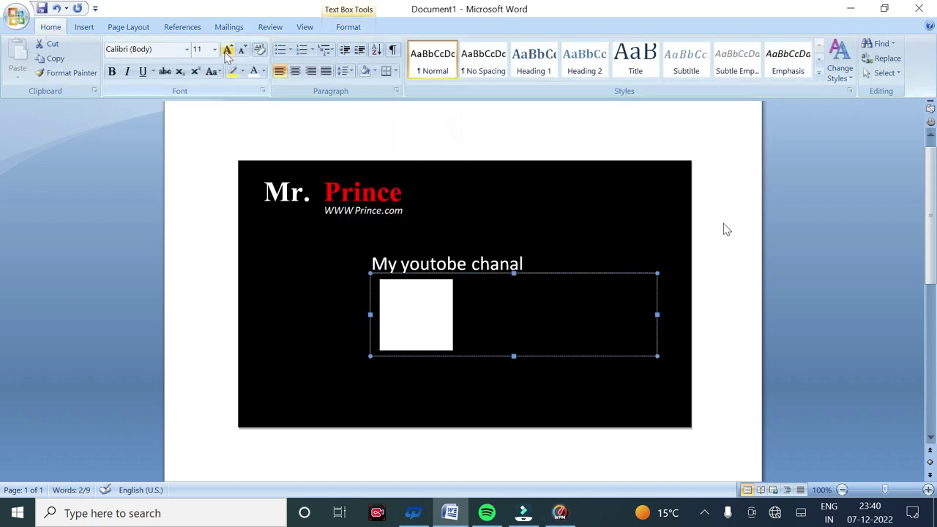
double_click(227, 51)
left_click(227, 51)
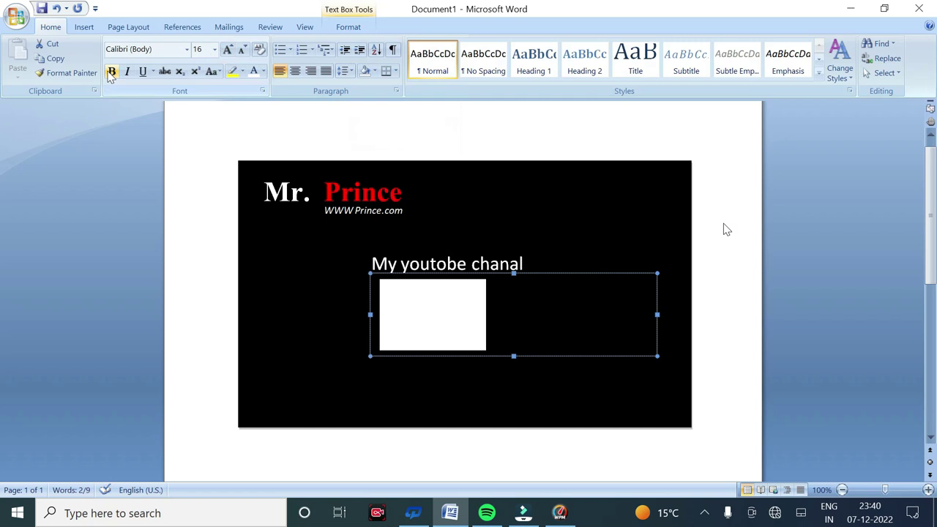
left_click(258, 76)
left_click(112, 71)
double_click(227, 49)
double_click(227, 50)
double_click(227, 50)
double_click(227, 50)
double_click(227, 50)
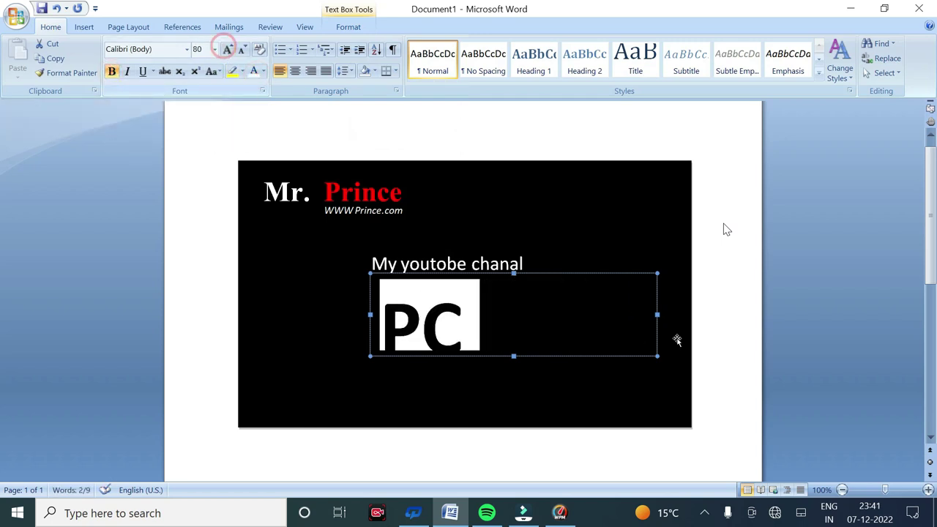
left_click(725, 230)
- Reposition the title text box, then widen it and make it taller
mouse_move(564, 354)
left_mouse_down()
mouse_move(573, 388)
mouse_move(502, 345)
left_mouse_up()
left_click(535, 389)
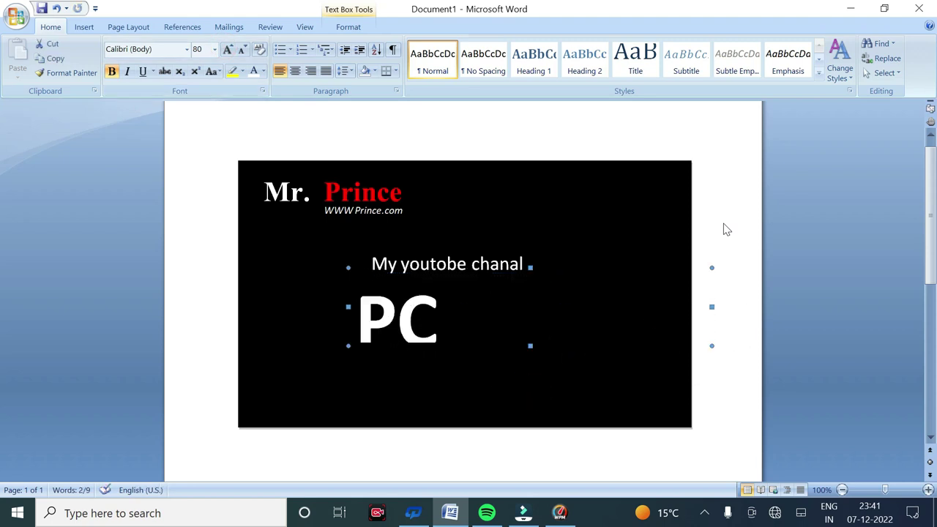
left_click_drag(748, 303, 850, 305)
left_click_drag(597, 346, 598, 391)
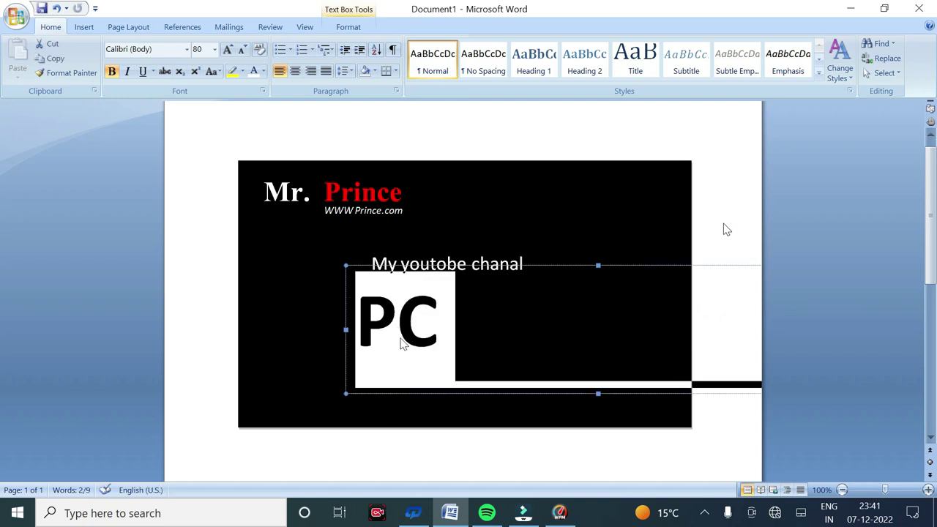
- Shrink PC EDUCATION to 48 pt, nudge its box into place and shrink the box to hug the heading
key("ctrl+shift+comma")
left_click(718, 333)
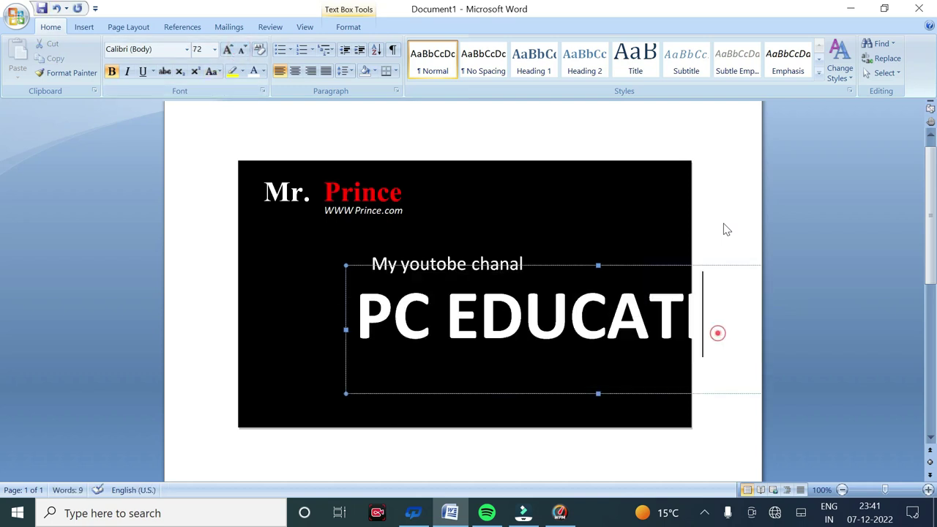
left_click(711, 392)
key("Left")
key("Left")
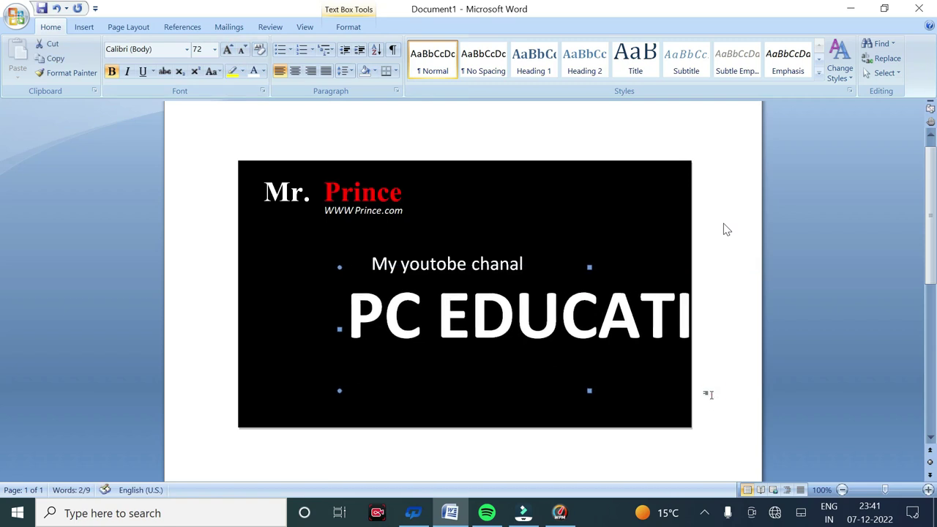
key("Up")
key("Up")
key("Left")
key("Left")
key("Left")
key("Left")
key("Left")
key("Left")
key("Left")
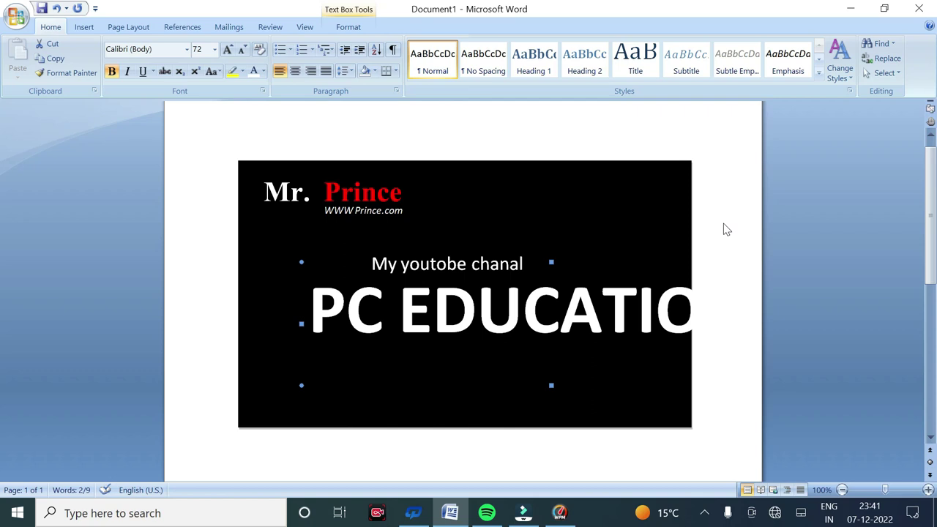
key("ctrl+shift+less")
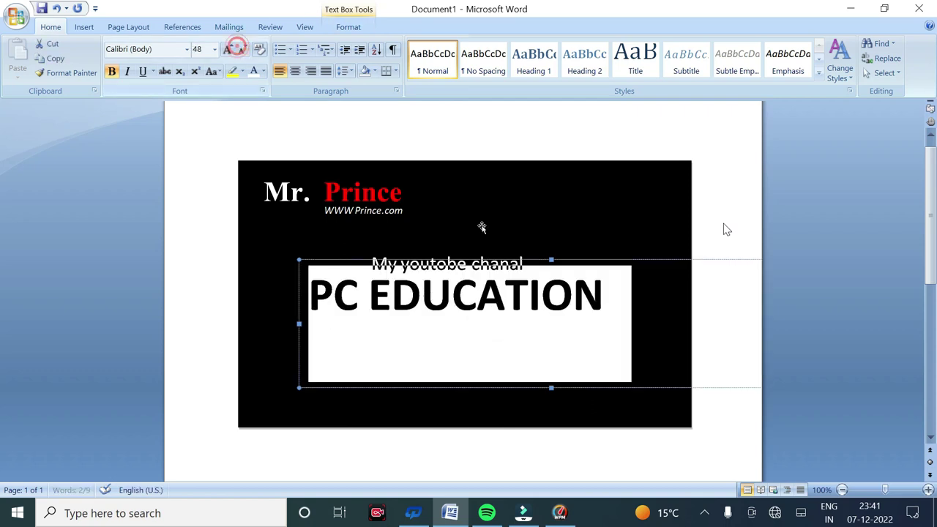
key("Right")
key("Right")
key("Right")
key("Right")
key("Right")
key("Right")
key("Right")
key("Right")
key("Right")
key("Up")
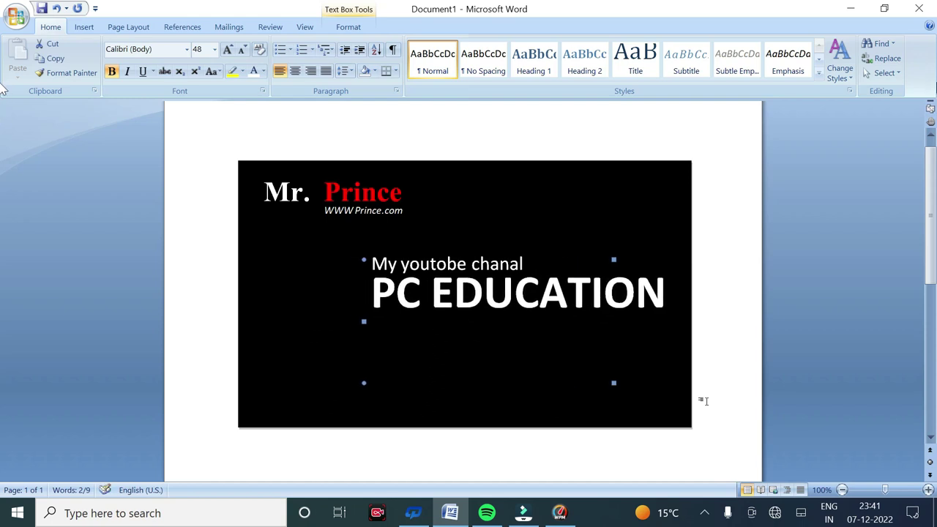
left_click_drag(613, 382, 614, 329)
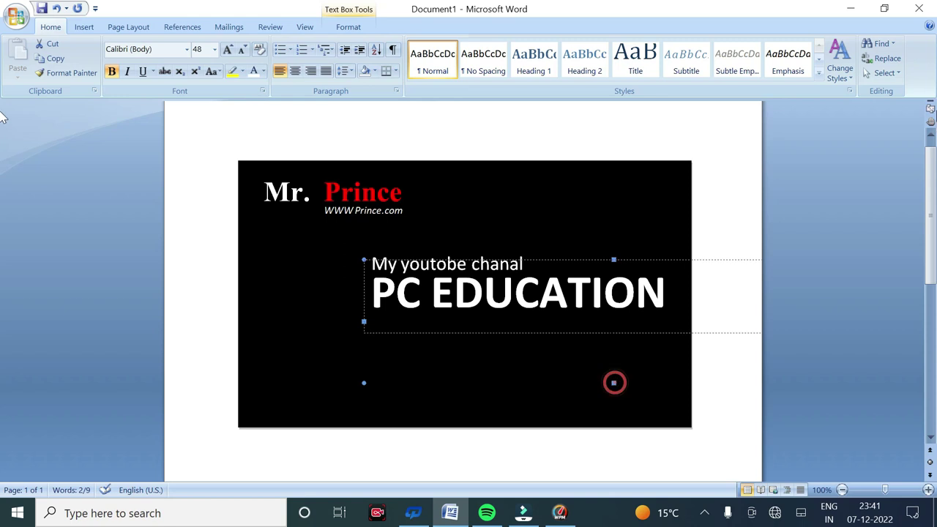
- Colour the word PC red and nudge the heading box down slightly
double_click(395, 293)
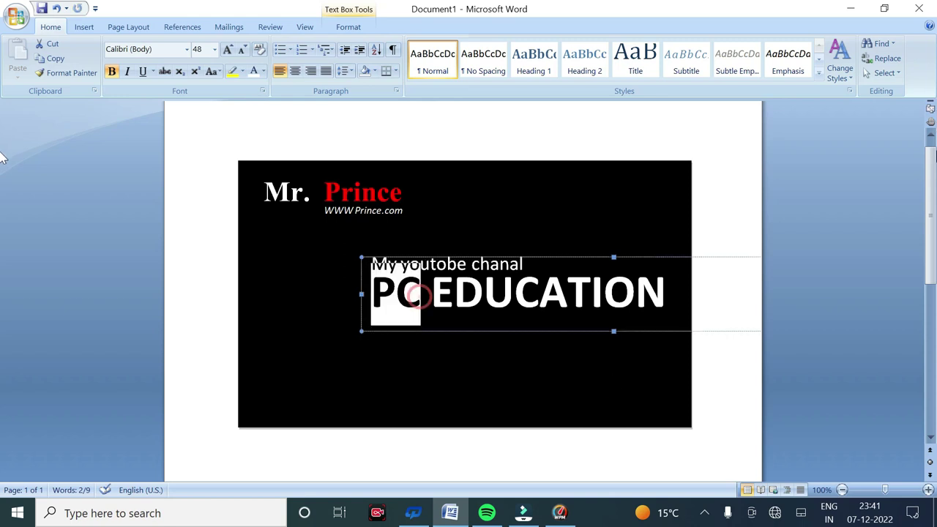
left_click(263, 71)
left_click(171, 189)
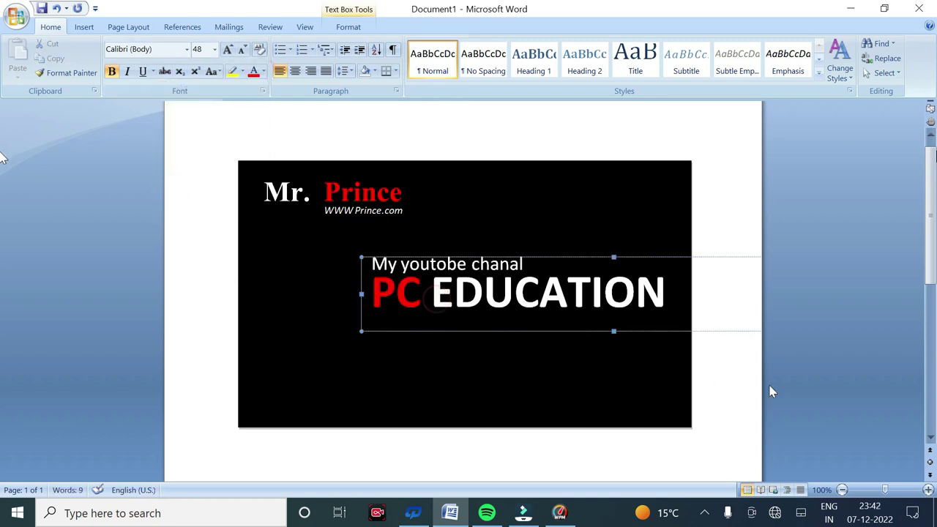
left_click(636, 362)
left_click(454, 293)
left_click(476, 333)
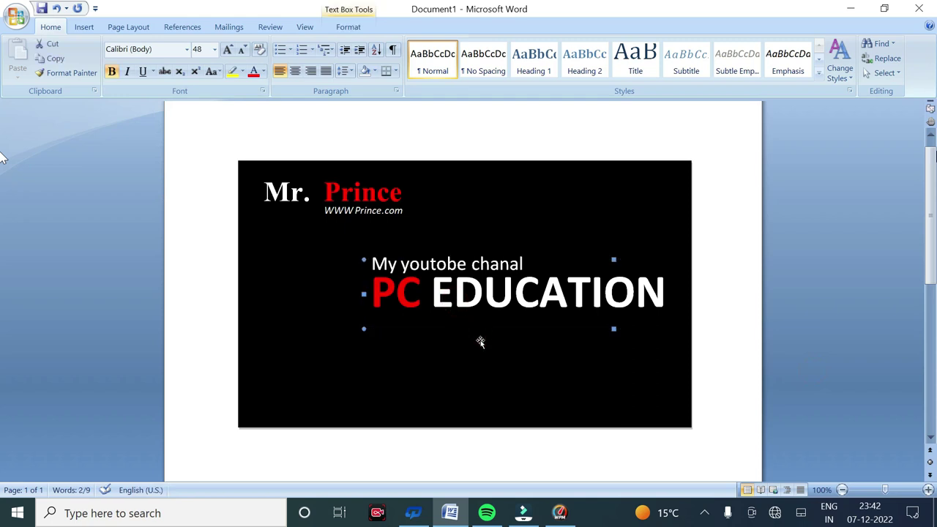
key("Down")
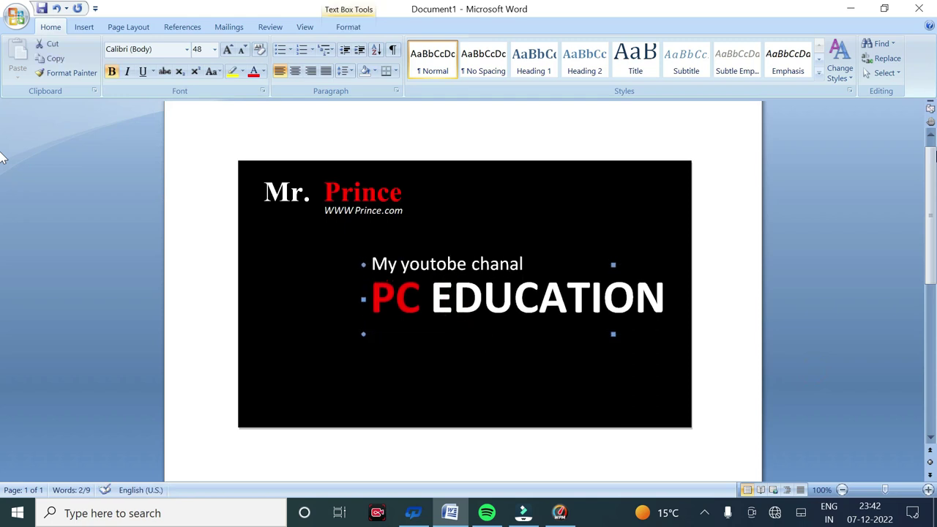
left_click(833, 256)
- Draw a rectangle below PC EDUCATION and give it a red fill
scroll(106, 90, "down", 1)
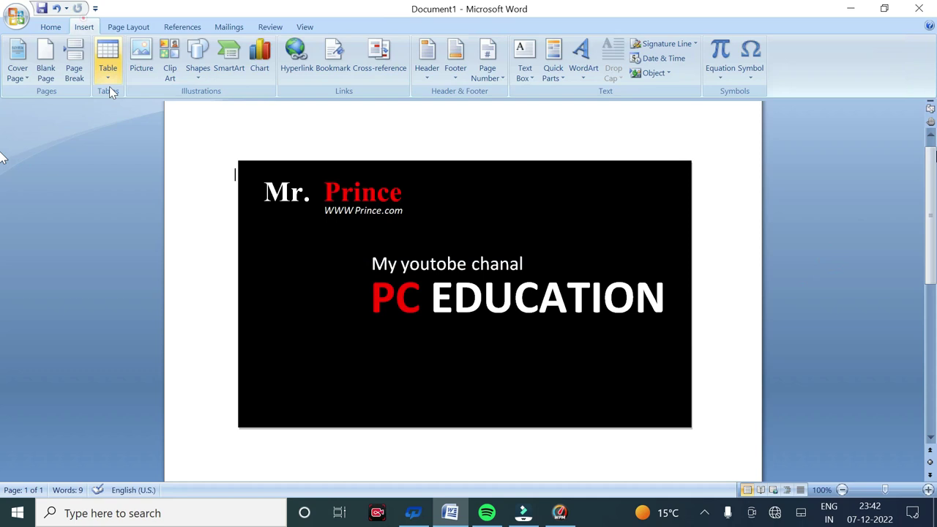
left_click(170, 59)
left_click(198, 59)
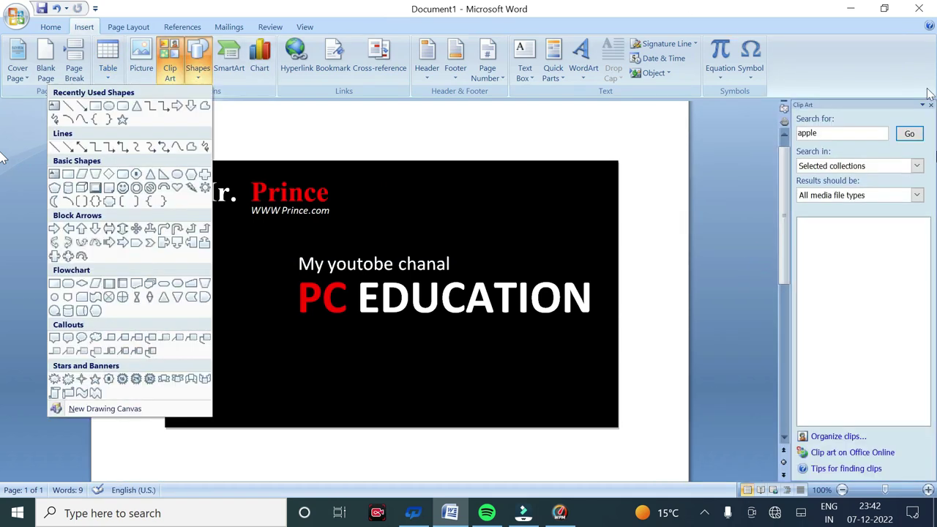
left_click(931, 105)
left_click(931, 105)
left_click(197, 58)
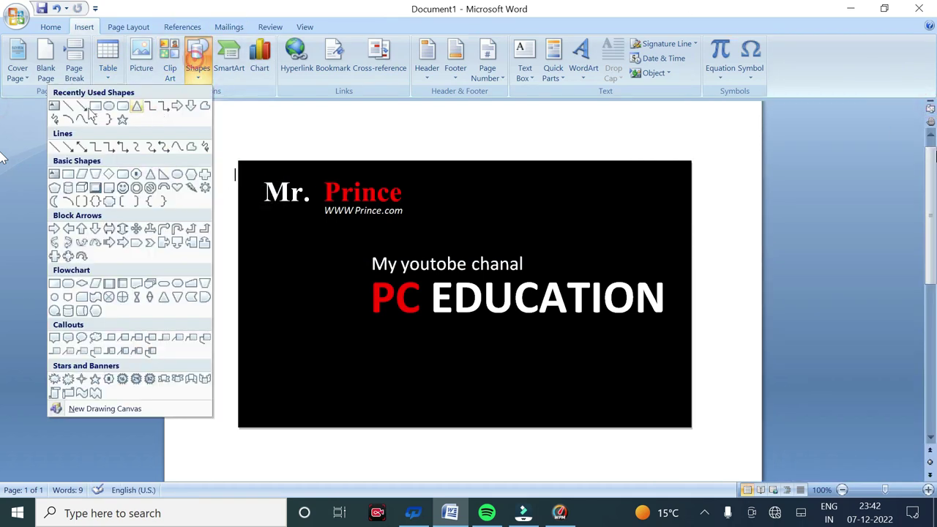
left_click(54, 107)
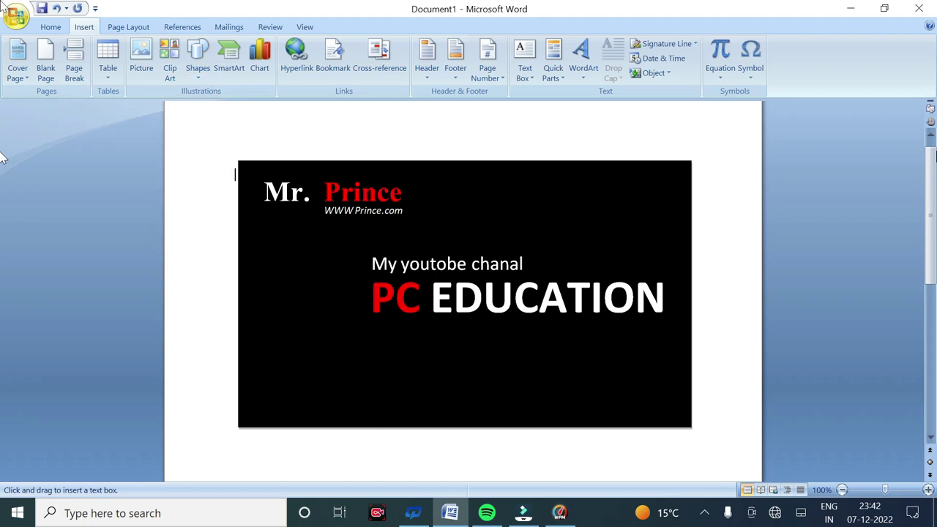
left_click(198, 59)
left_click(97, 107)
left_click_drag(374, 325, 414, 352)
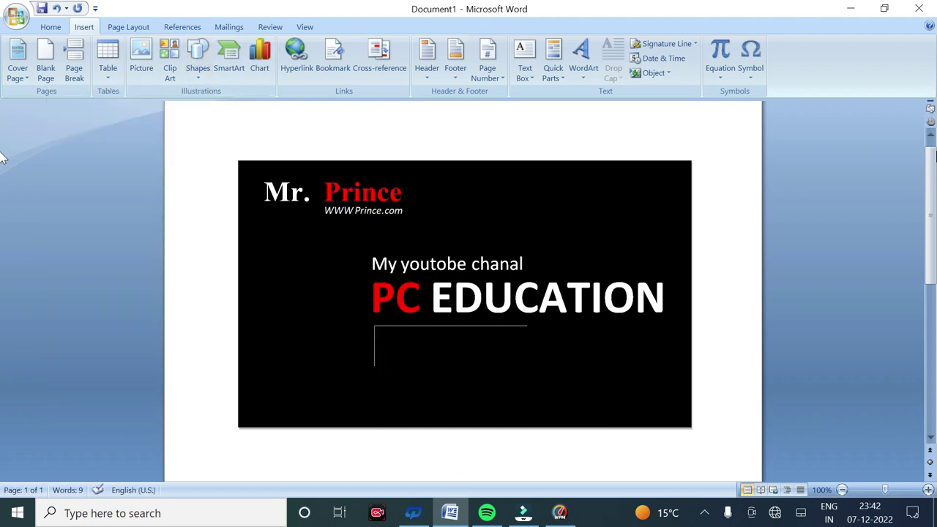
left_click_drag(506, 355, 546, 364)
left_click(480, 44)
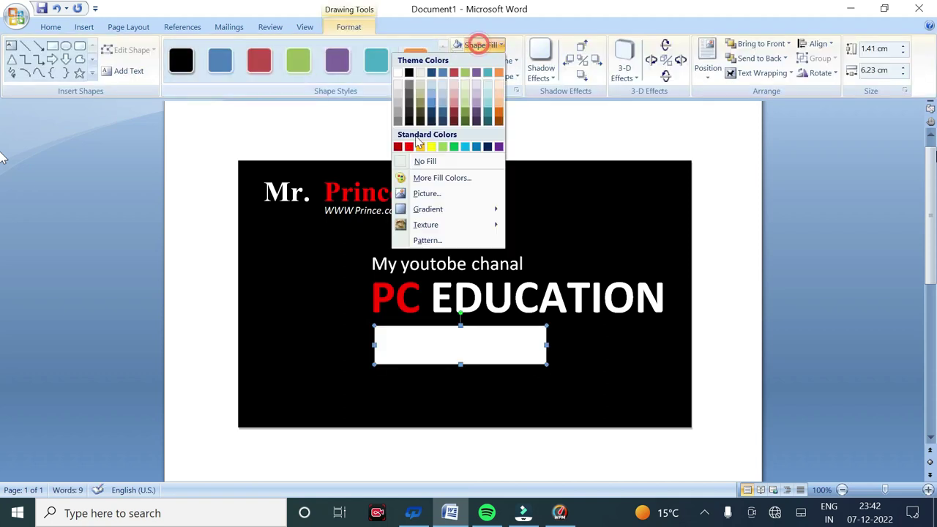
left_click(408, 146)
- Draw a text box over the red rectangle
left_click(61, 130)
left_click(83, 26)
left_click(197, 59)
left_click(49, 105)
left_click_drag(377, 327, 560, 361)
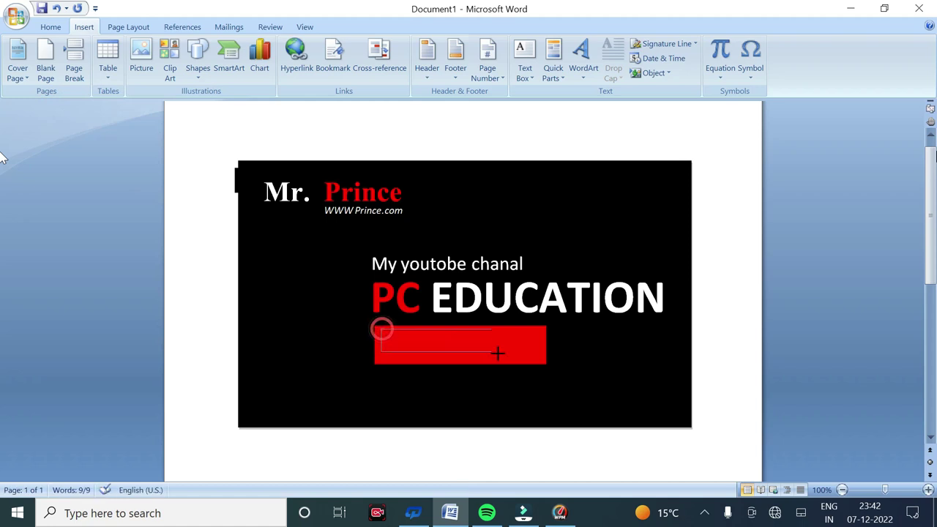
- Type 'Subscribe Now' in the text box and remove its white fill and change its outline
type("Sub")
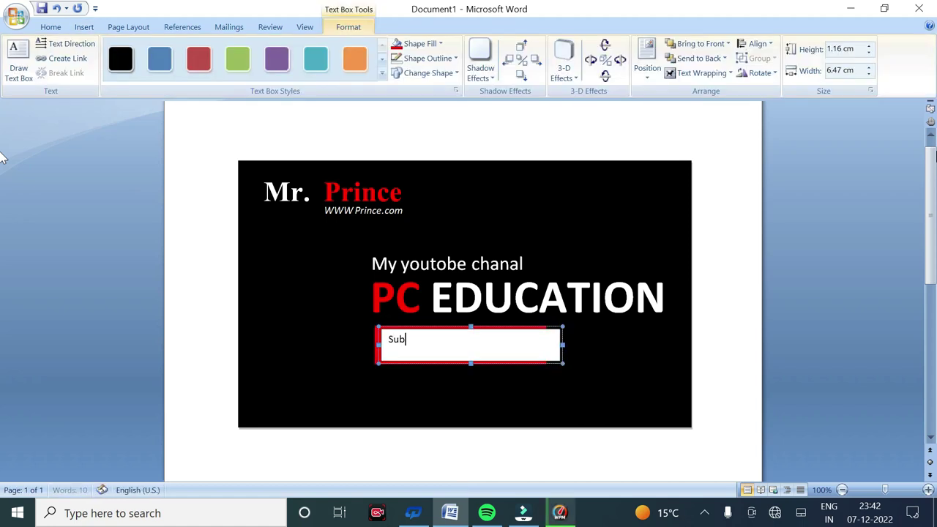
type("scribe")
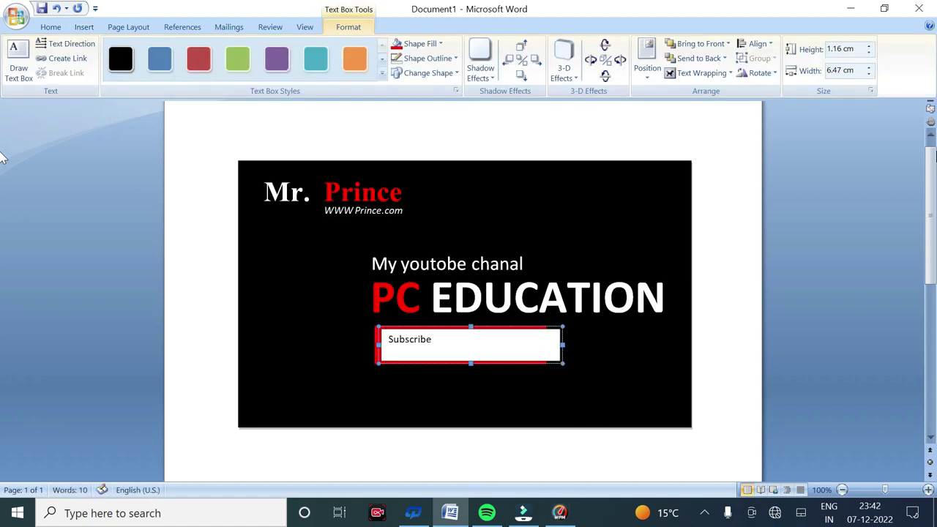
key("ctrl+a")
left_click(440, 43)
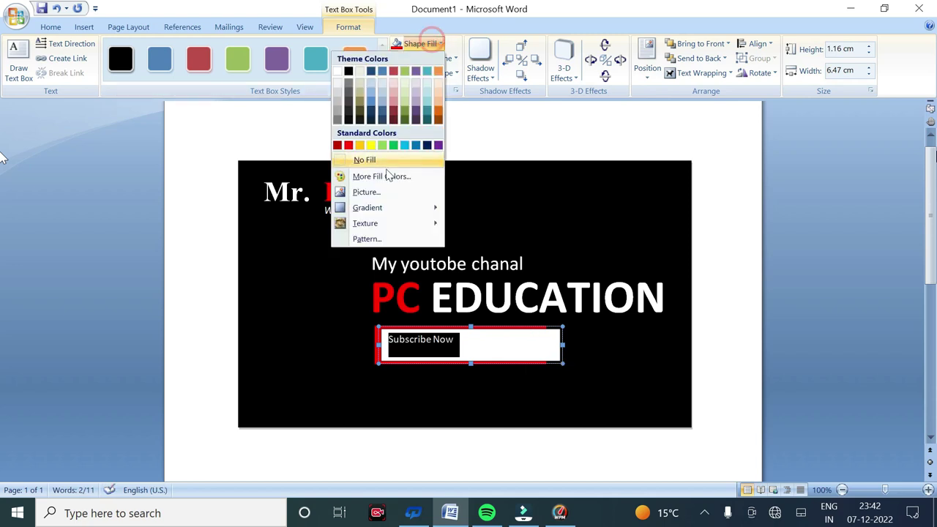
left_click(348, 144)
left_click(455, 58)
left_click(435, 100)
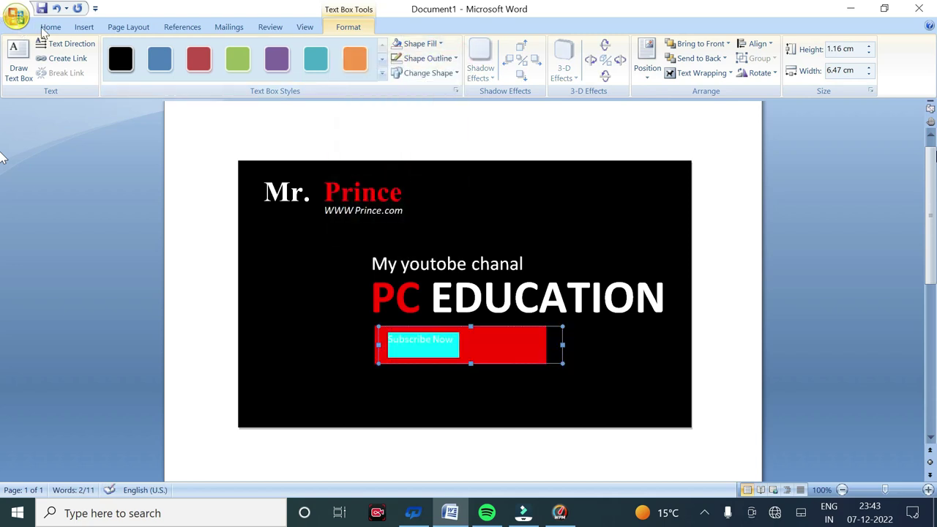
- Make Subscribe Now bold, white and 26 pt
left_click(50, 27)
left_click(227, 49)
left_click(227, 49)
left_click(227, 49)
left_click(227, 50)
left_click(111, 71)
left_click(262, 71)
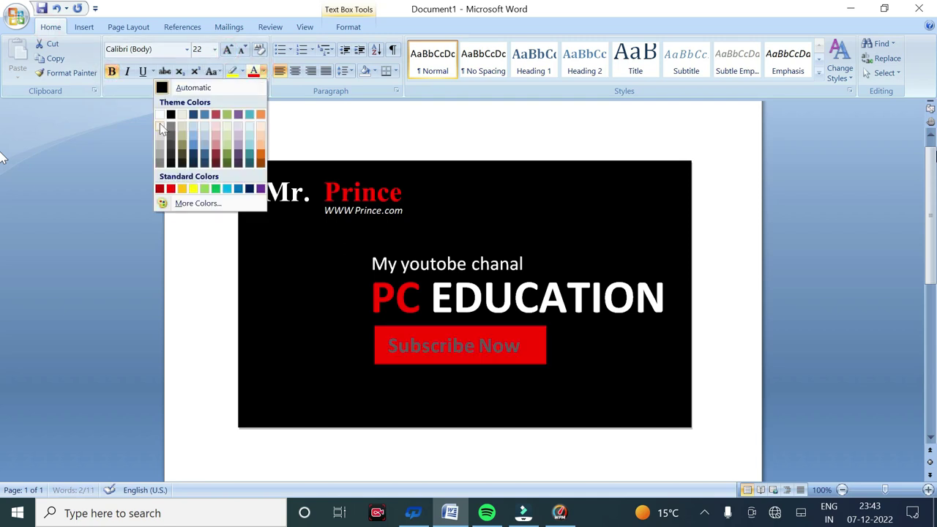
left_click(168, 109)
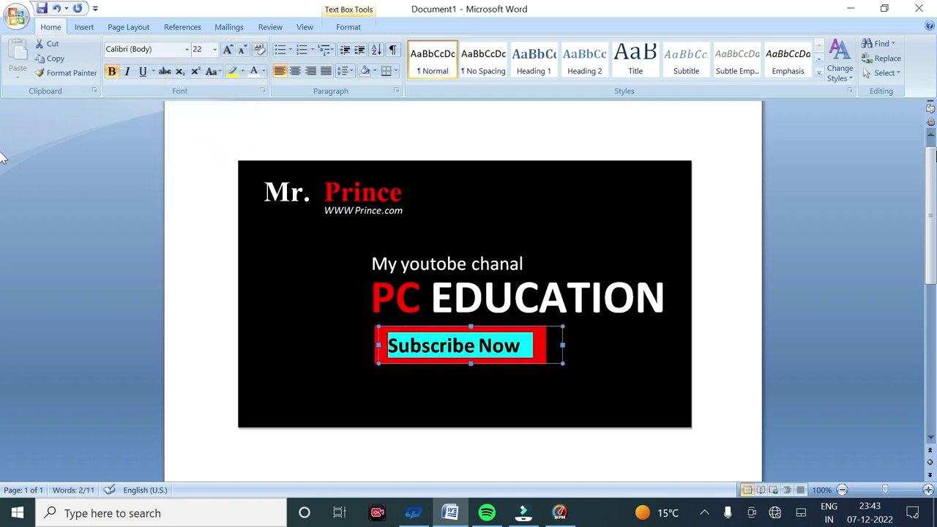
left_click(228, 49)
left_click(227, 49)
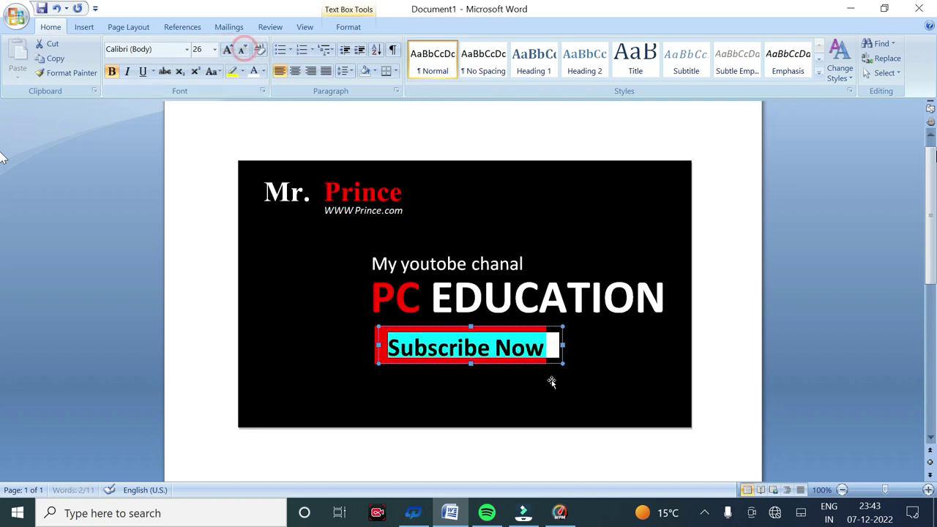
- Nudge the Subscribe Now box left and up onto the red rectangle
key("Escape")
key("Left")
key("Up")
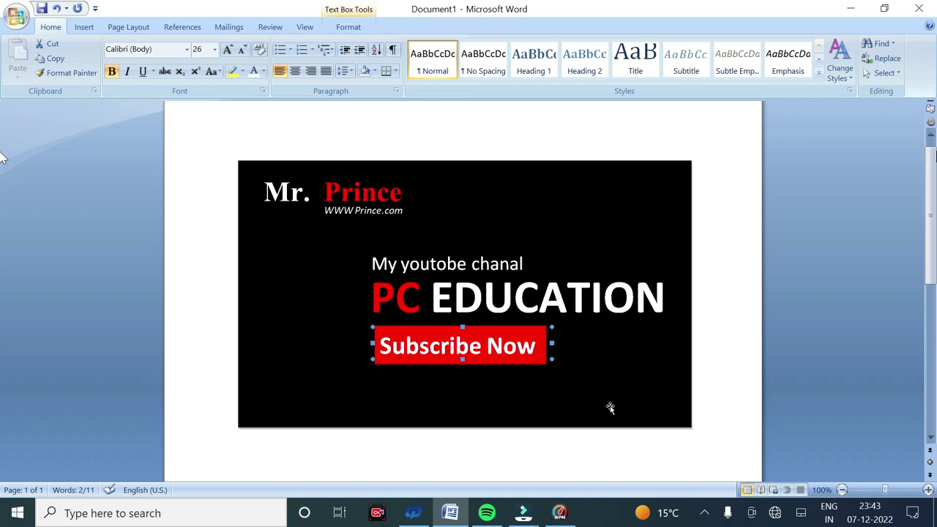
left_click(534, 298)
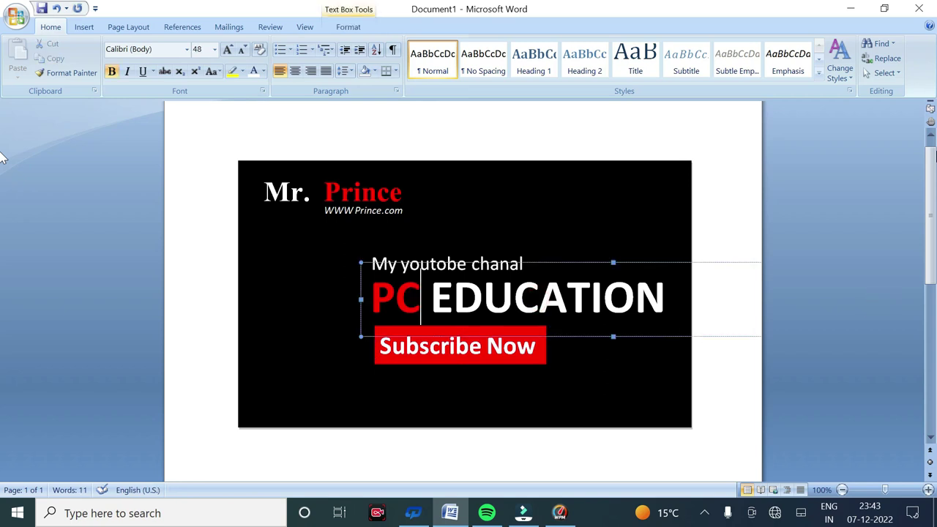
- Apply the Aparajita font to the PC EDUCATION line
key("shift+Home")
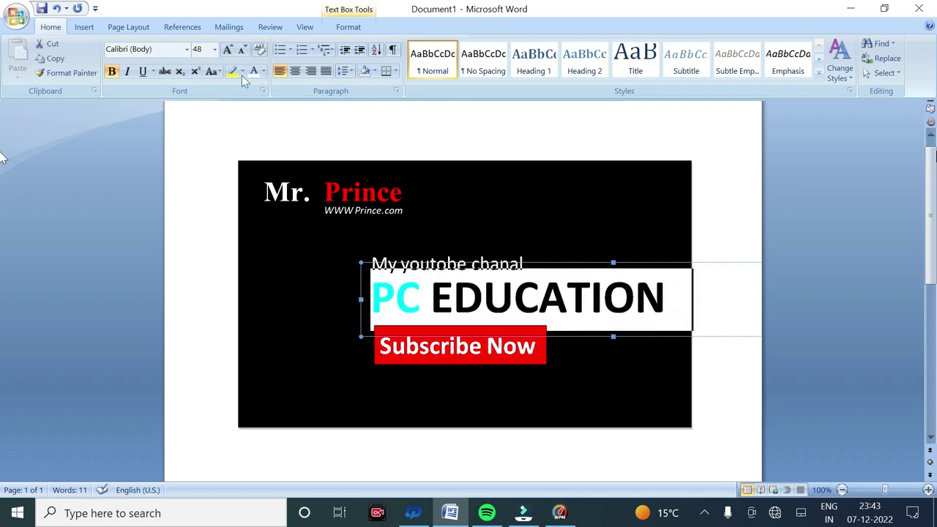
left_click(187, 49)
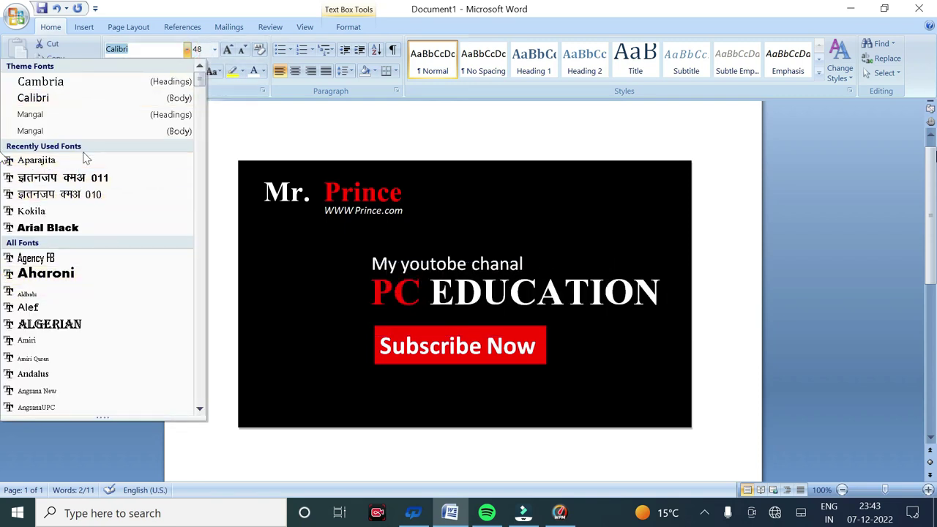
left_click(93, 164)
key("Right")
left_click(804, 358)
left_click(432, 355)
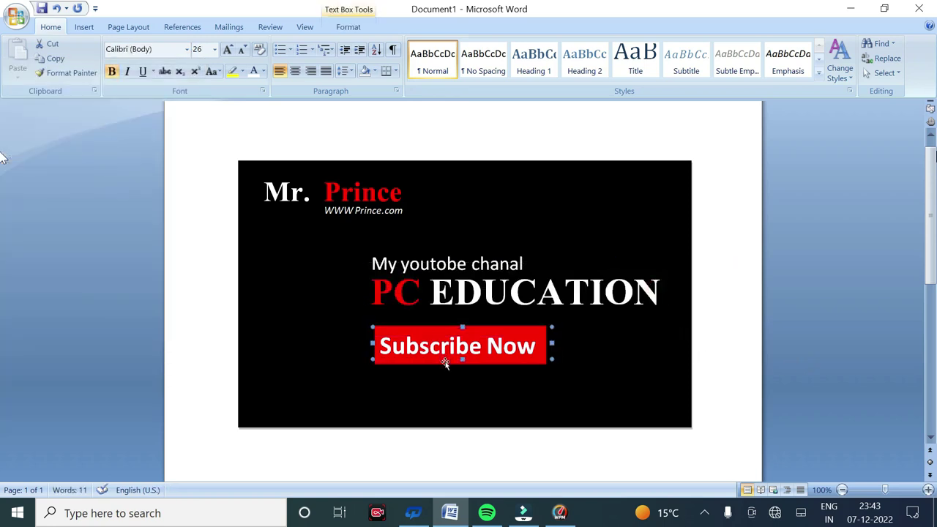
left_click(448, 364)
- Nudge the red rectangle and the Subscribe Now text up beneath the heading
key("Up")
key("Up")
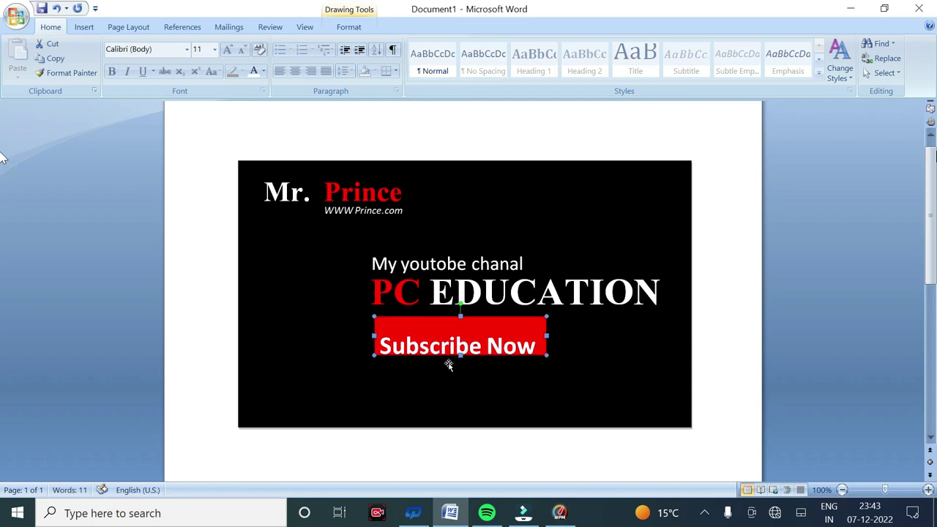
key("ctrl+Up")
key("ctrl+Up")
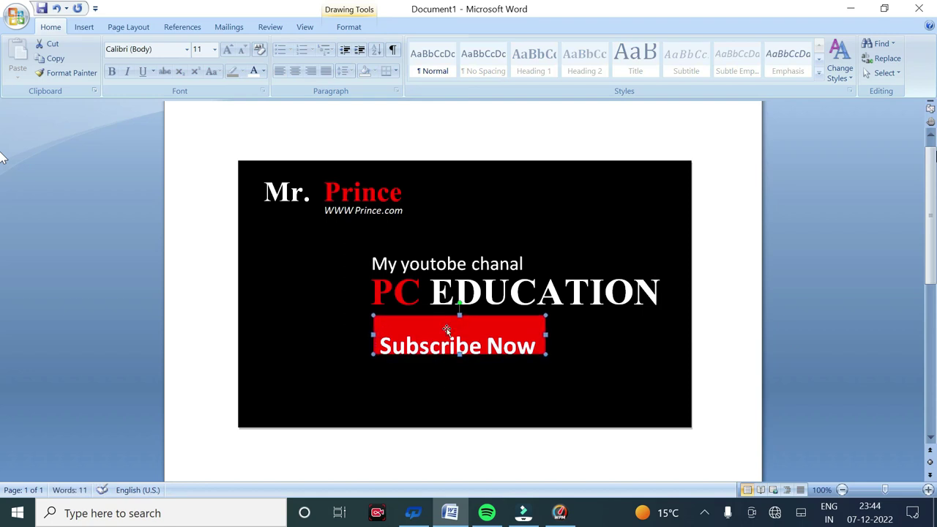
left_click(456, 346)
left_click(478, 364)
key("Up")
key("Up")
key("Up")
key("Up")
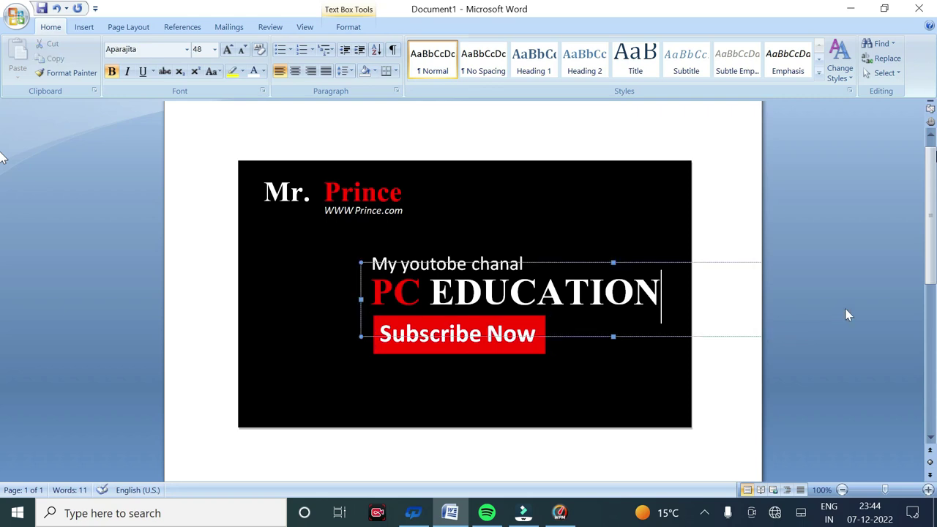
- Shorten the black card by raising its bottom edge
left_click(824, 380)
left_click(367, 412)
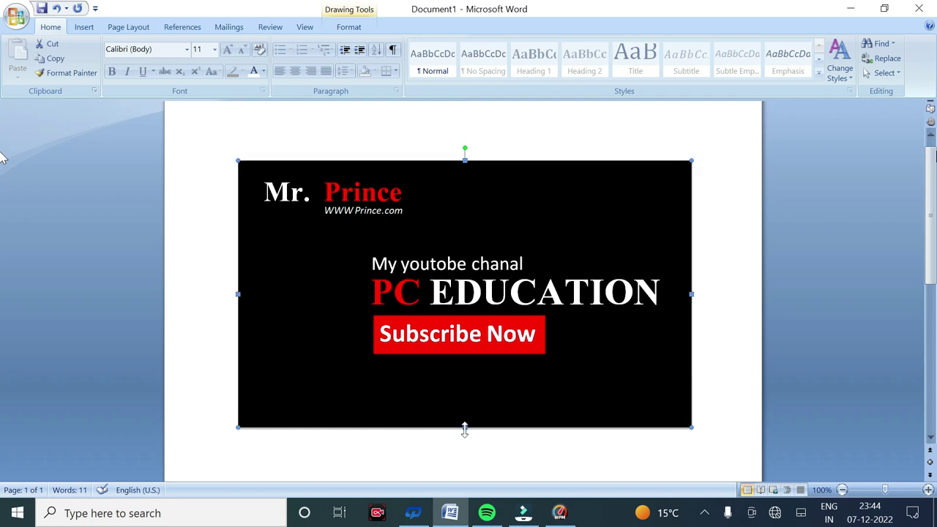
left_click_drag(466, 426, 465, 411)
left_click(789, 376)
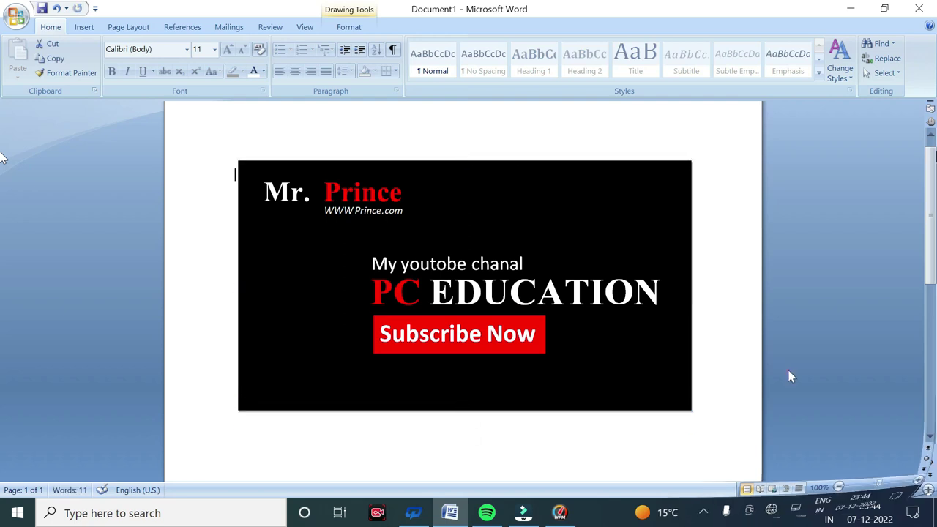